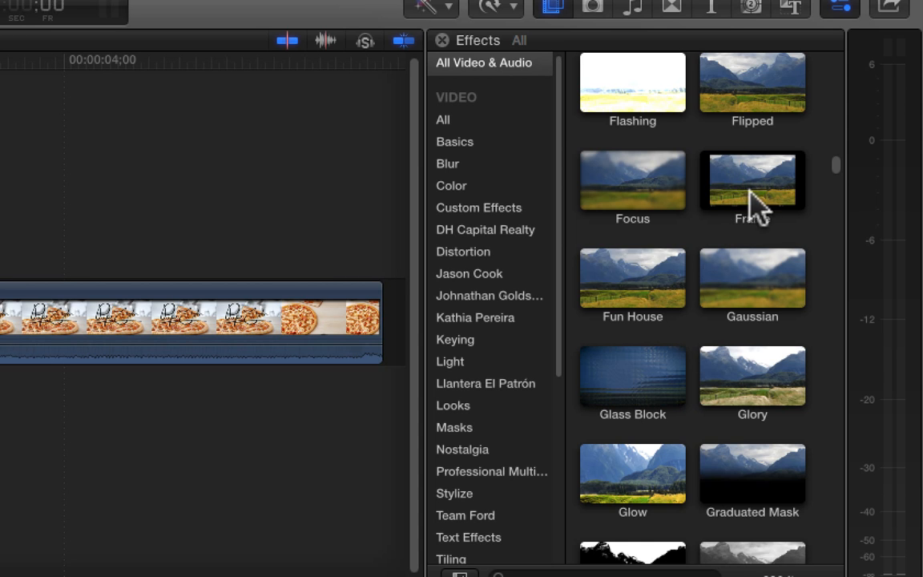
- Apply the Frame effect to the clip in the timeline and place the playhead at 2:09
left_click_drag(757, 193, 0, 320)
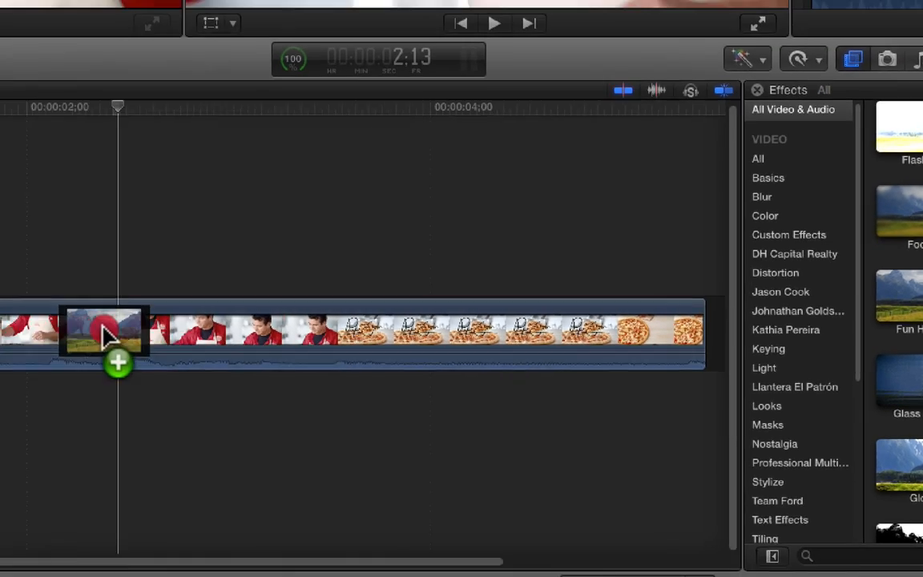
left_click_drag(102, 325, 80, 328)
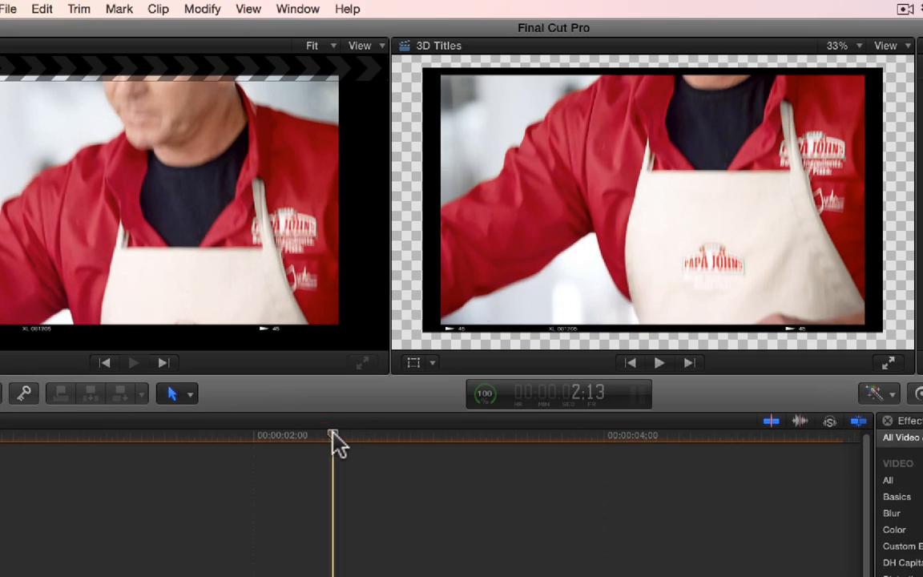
left_click(92, 108)
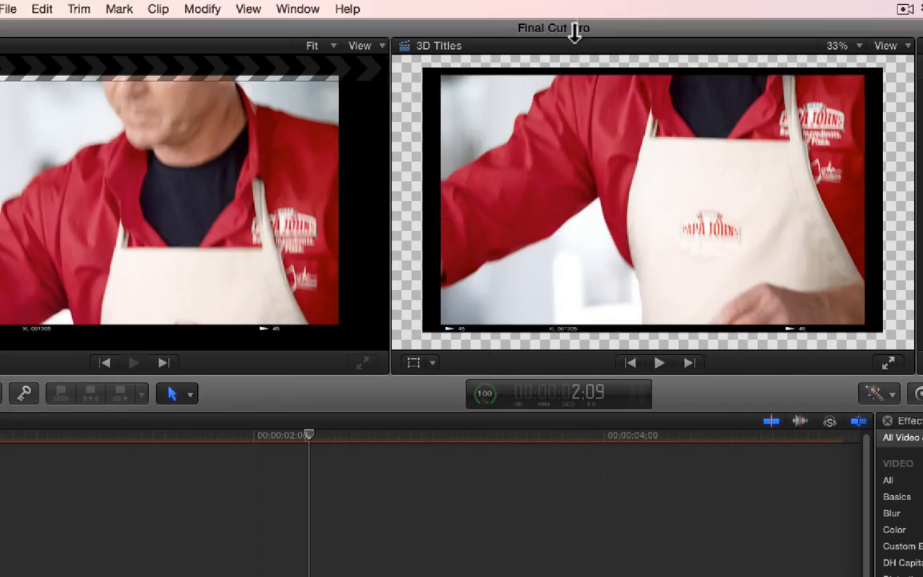
- Hide the Event Viewer and slightly enlarge the project viewer above the timeline
left_click(296, 9)
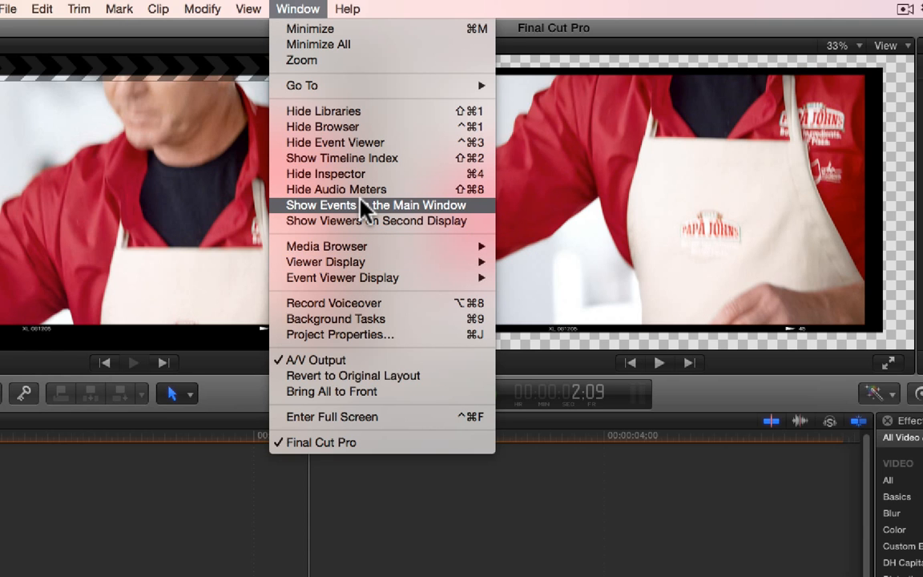
left_click(360, 144)
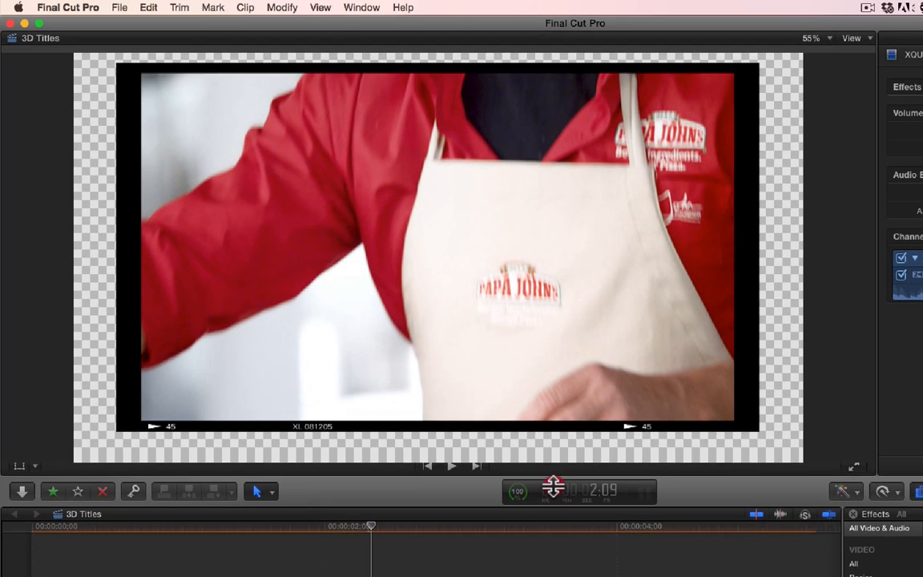
left_click_drag(552, 486, 554, 494)
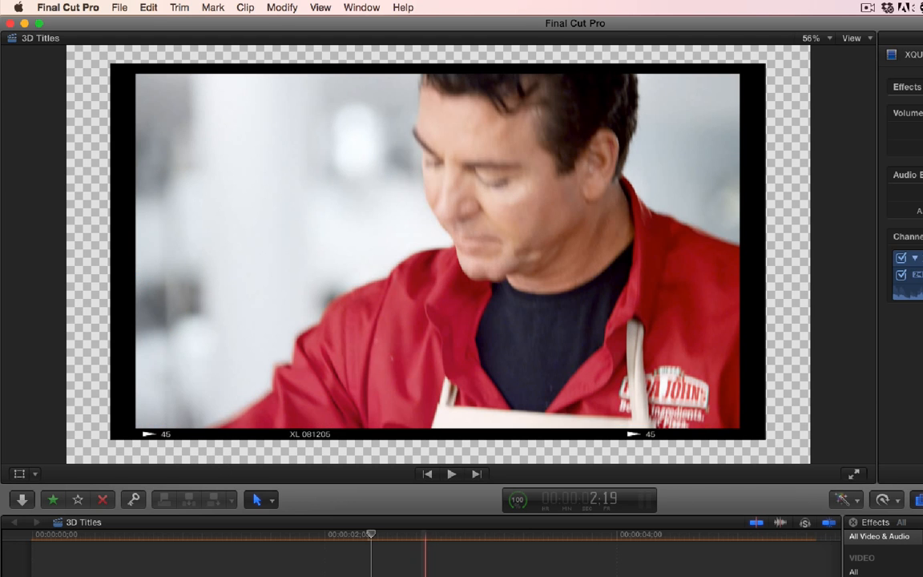
- Select the framed clip and show its video properties with the Frame effect's Amount kept at 100
left_click(433, 575)
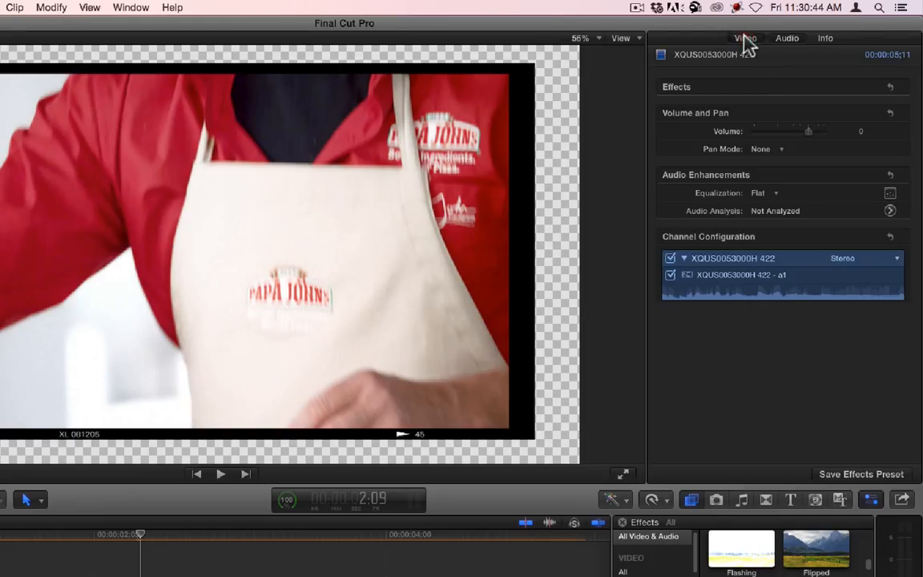
left_click(745, 39)
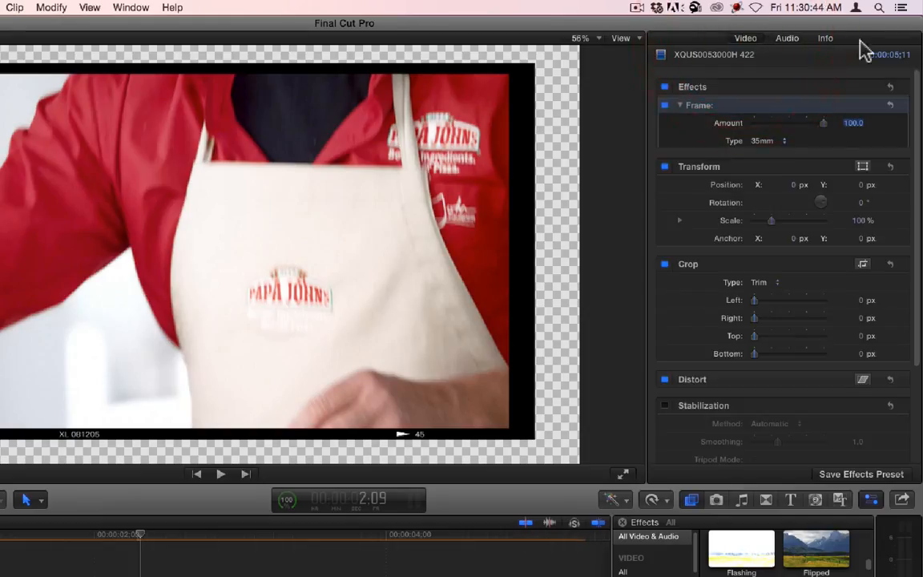
left_click(773, 143)
left_click(702, 135)
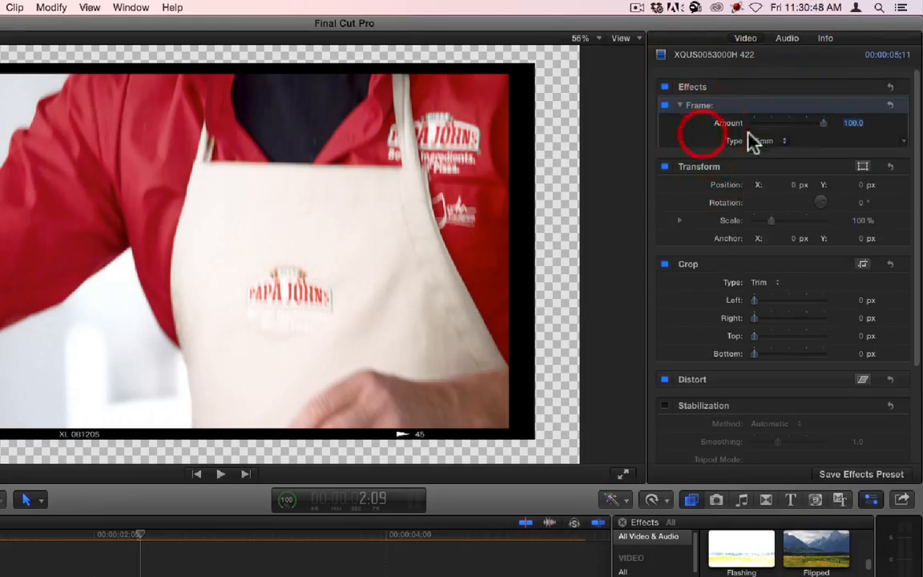
left_click_drag(821, 125, 845, 131)
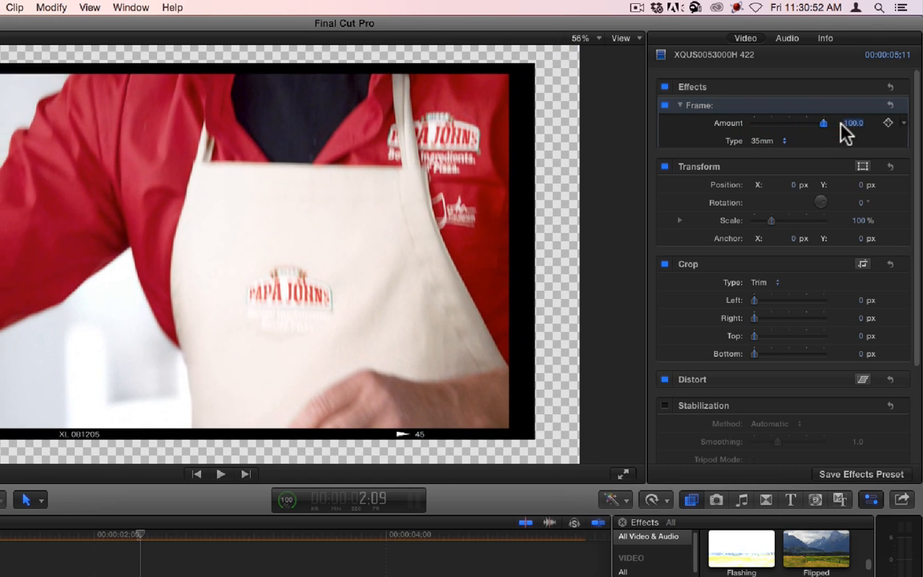
- Try the Aged 1, Aged 2, Aged Stacked and Black Matte types for the Frame effect
left_click(761, 142)
left_click(763, 149)
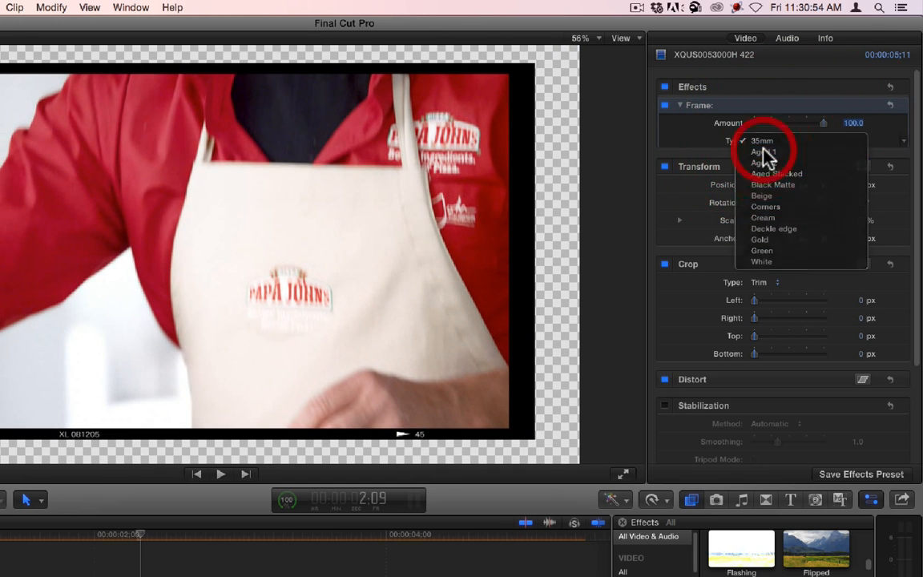
left_click(761, 143)
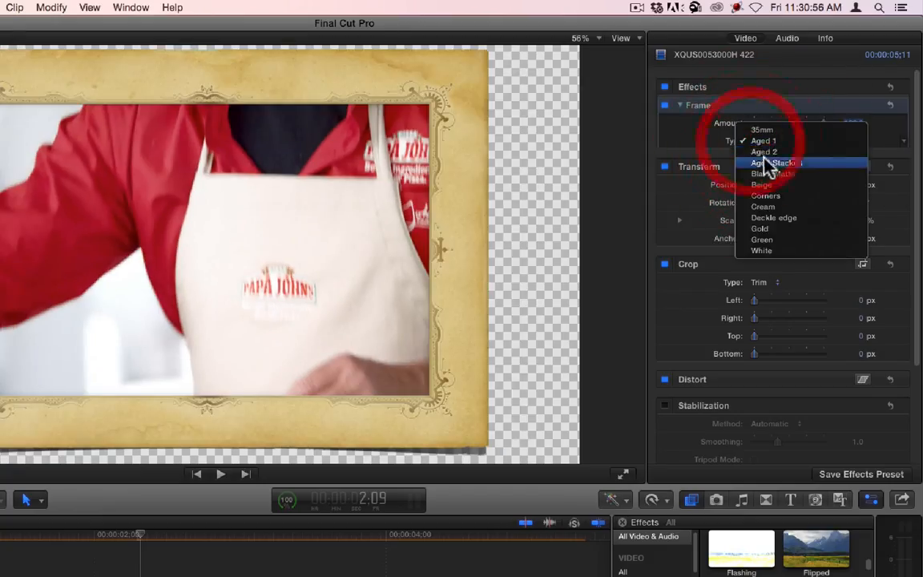
left_click(763, 152)
left_click(766, 148)
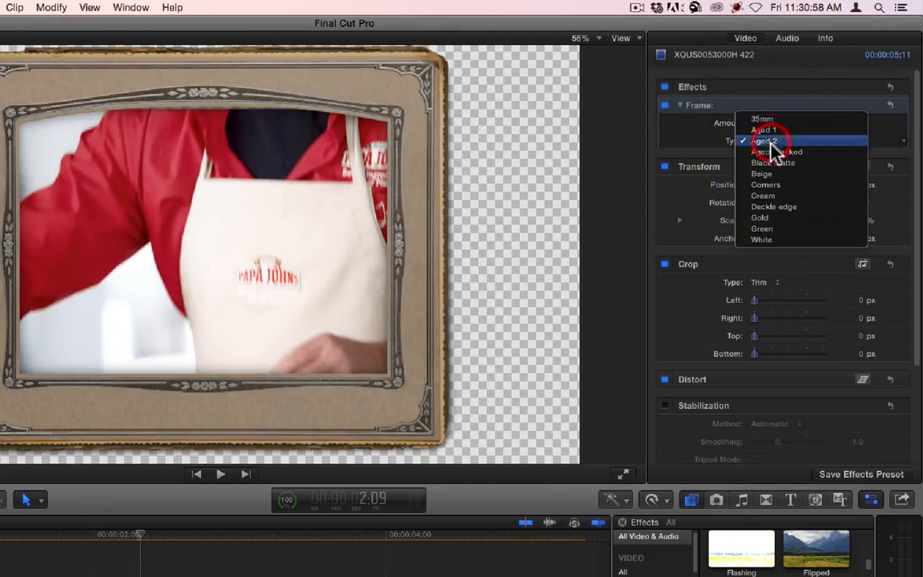
left_click(771, 152)
left_click(770, 152)
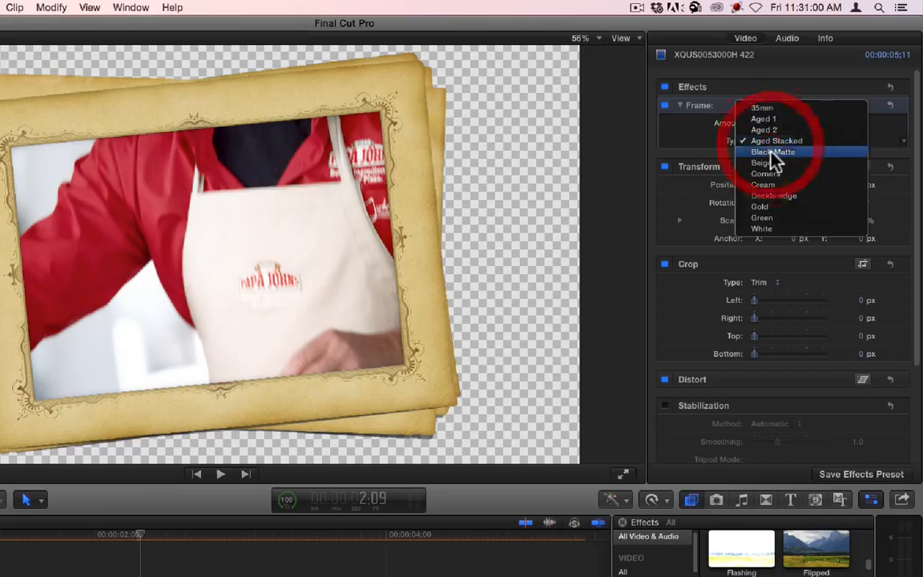
left_click(772, 151)
- Try the Beige, Corners, Cream and Deckle edge types for the Frame effect
left_click(772, 148)
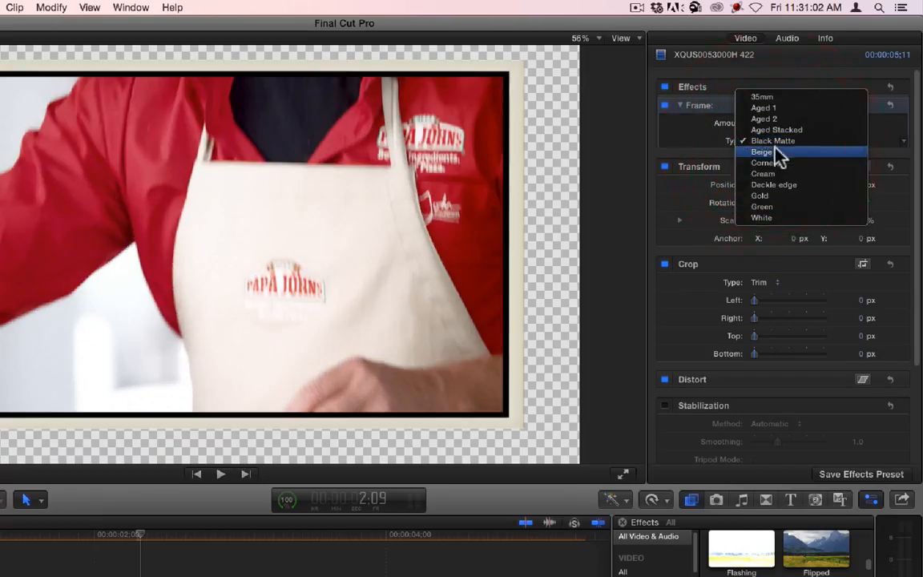
left_click(774, 152)
left_click(773, 142)
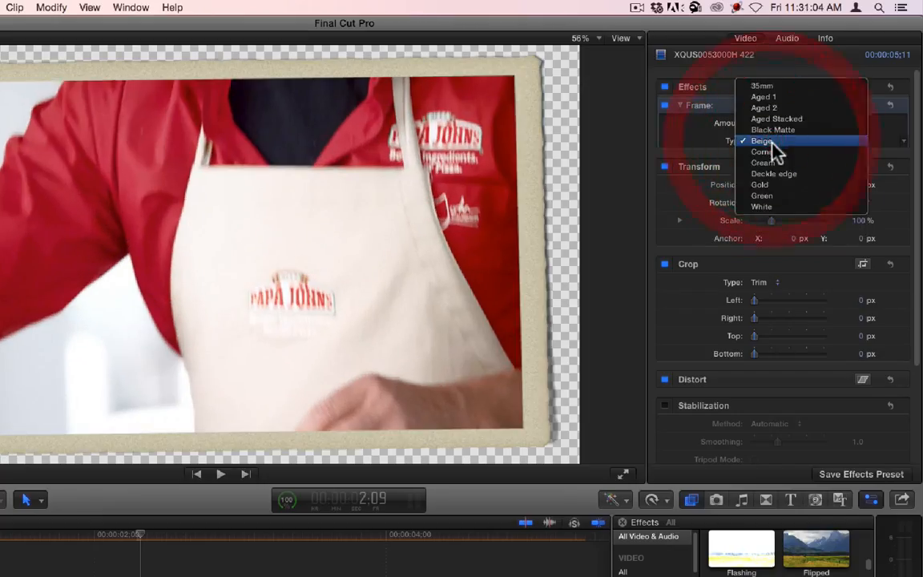
left_click(765, 151)
left_click(774, 148)
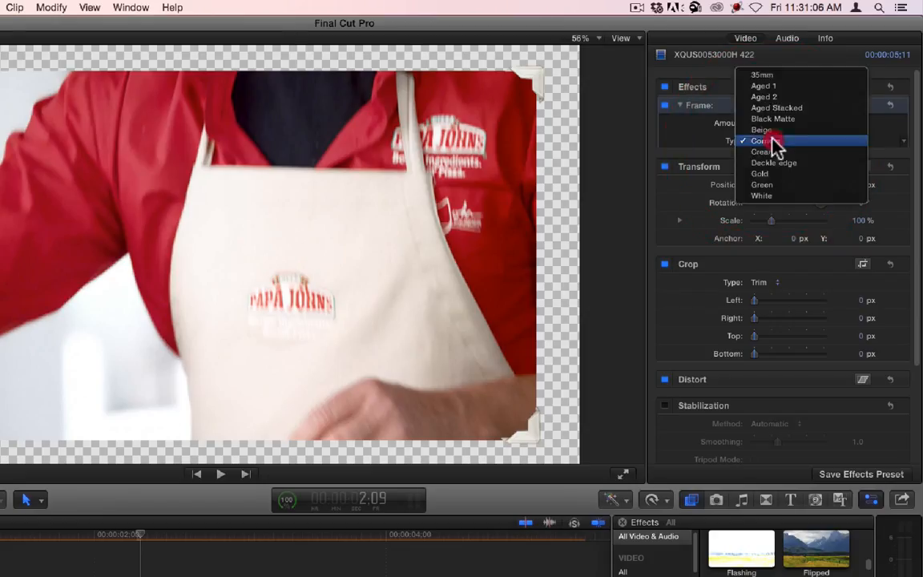
left_click(772, 152)
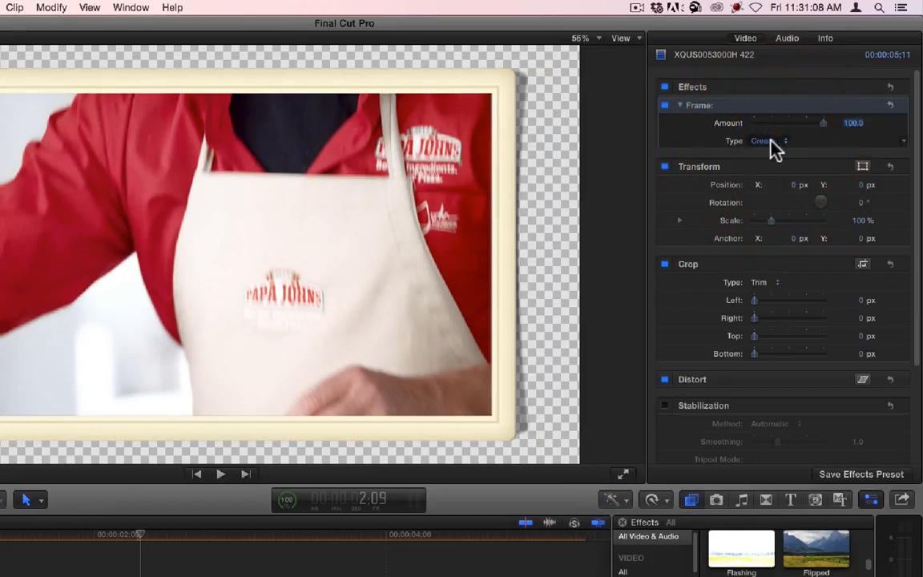
left_click(774, 146)
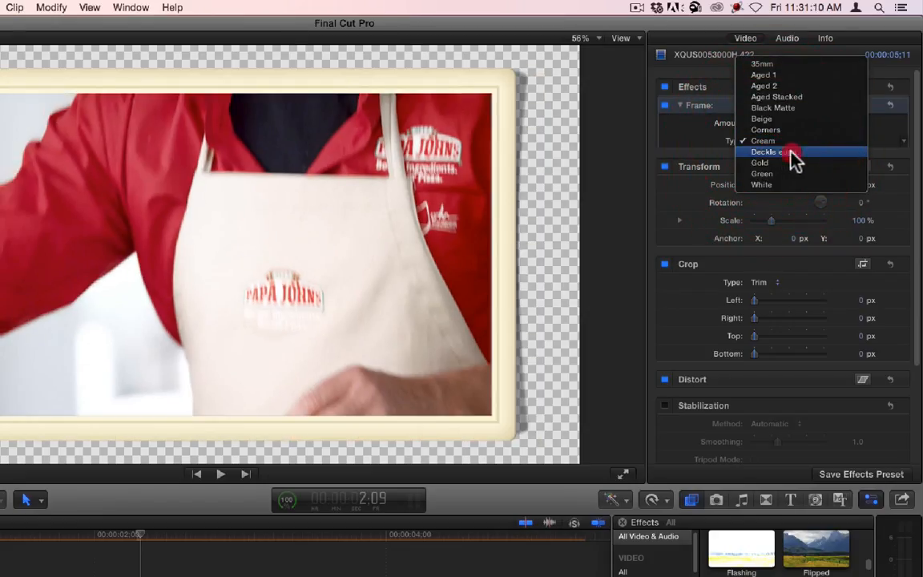
left_click(793, 156)
- Try the Gold, Green and White types for the Frame effect
left_click(774, 148)
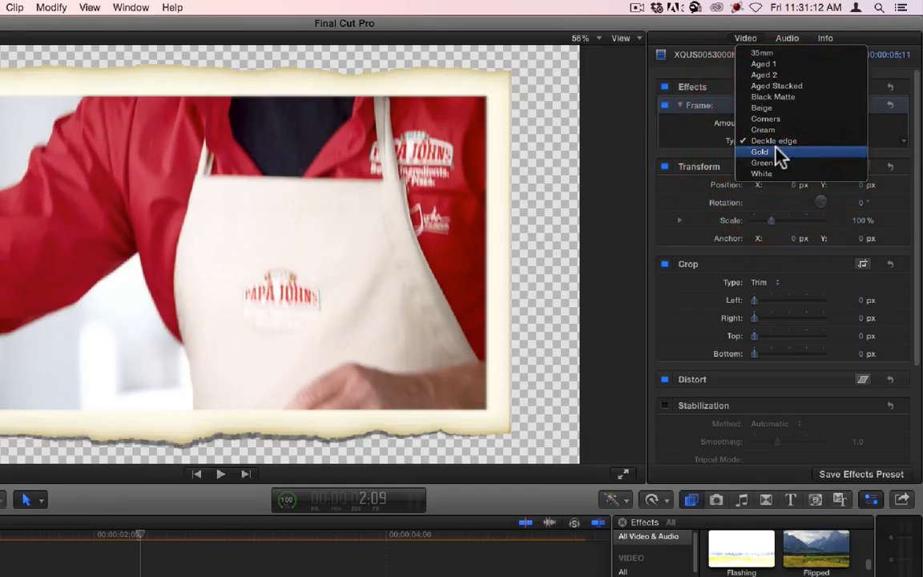
left_click(775, 152)
left_click(762, 144)
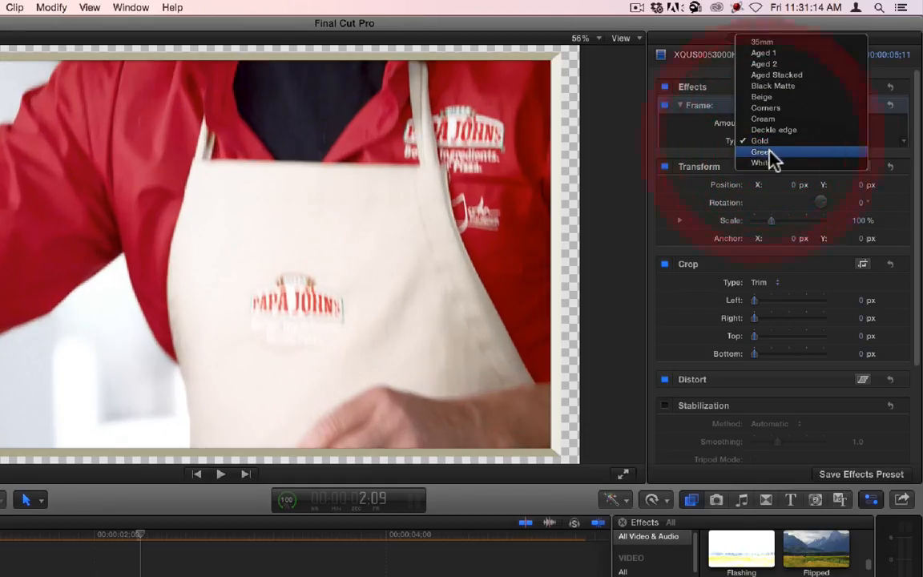
left_click(770, 152)
left_click(764, 145)
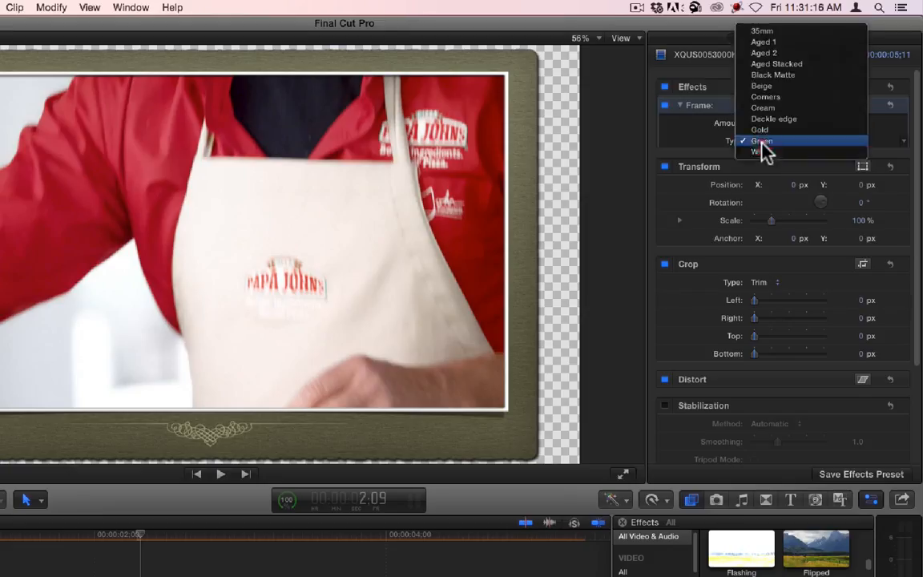
left_click(772, 153)
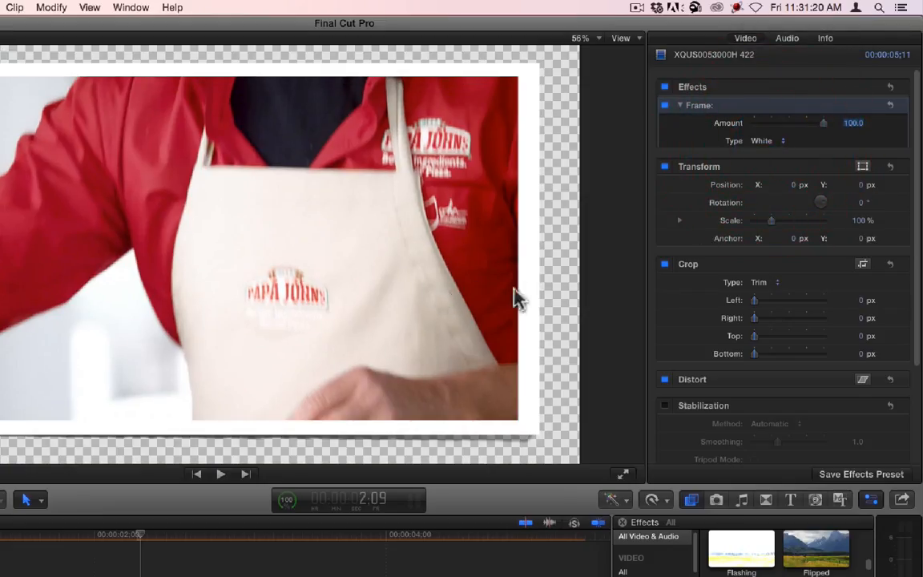
- Set the Frame effect's type to 35mm and place the playhead at about 2 seconds
left_click(765, 140)
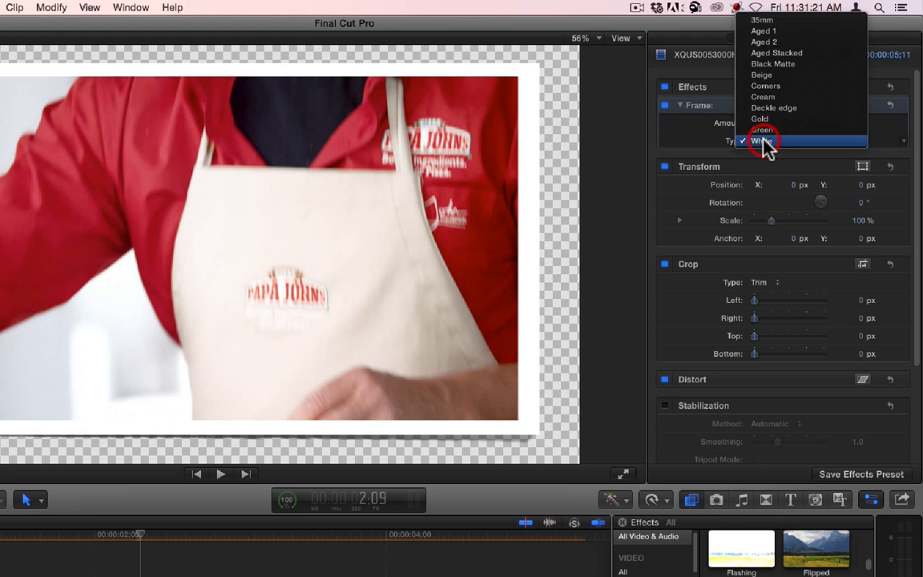
left_click(785, 20)
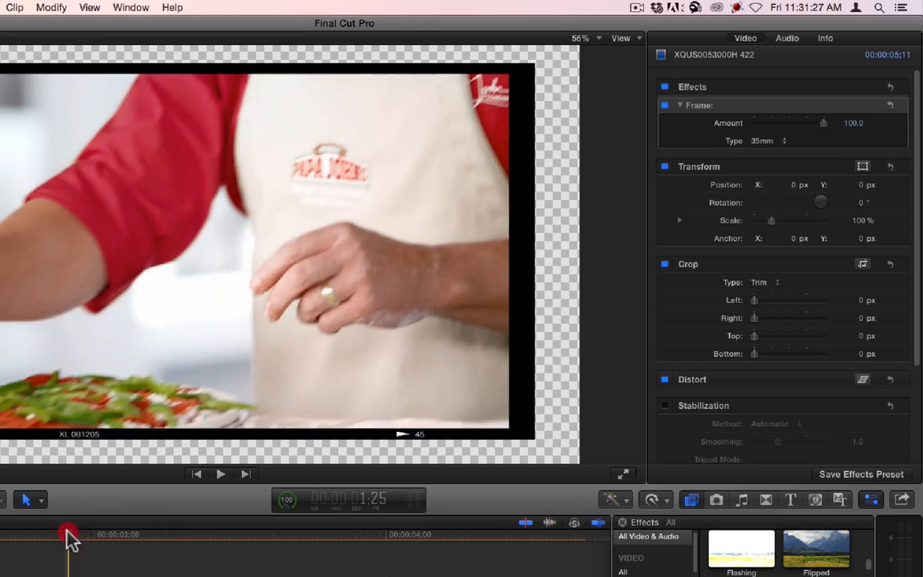
left_click(104, 533)
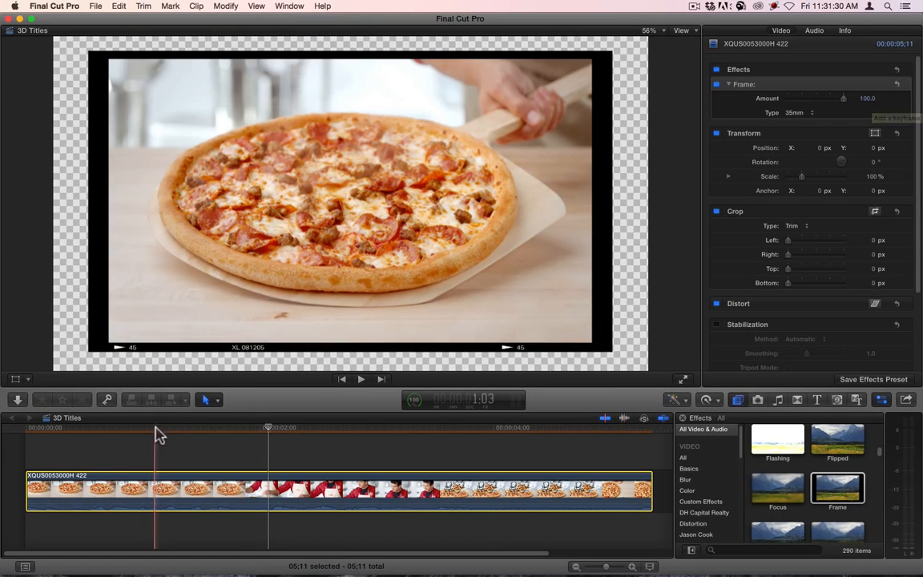
- Keyframe the Frame effect's Amount to 100 at frame 24 and to 0 at the start of the clip
left_click(119, 428)
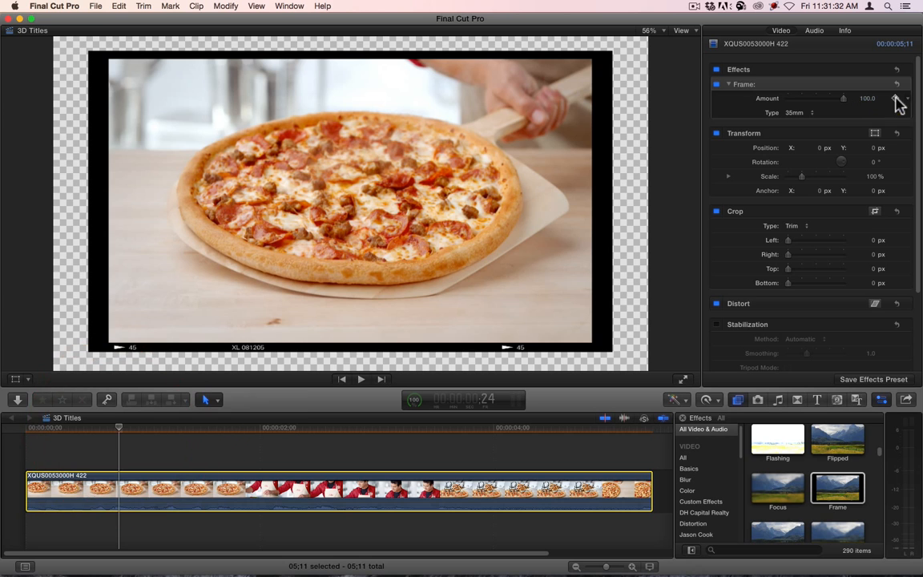
left_click(8, 432)
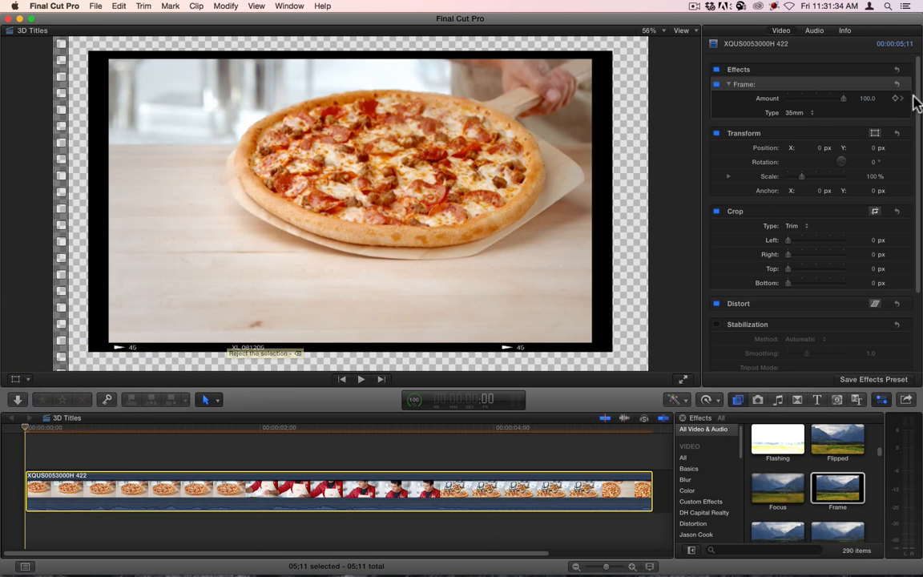
type("0")
key("Return")
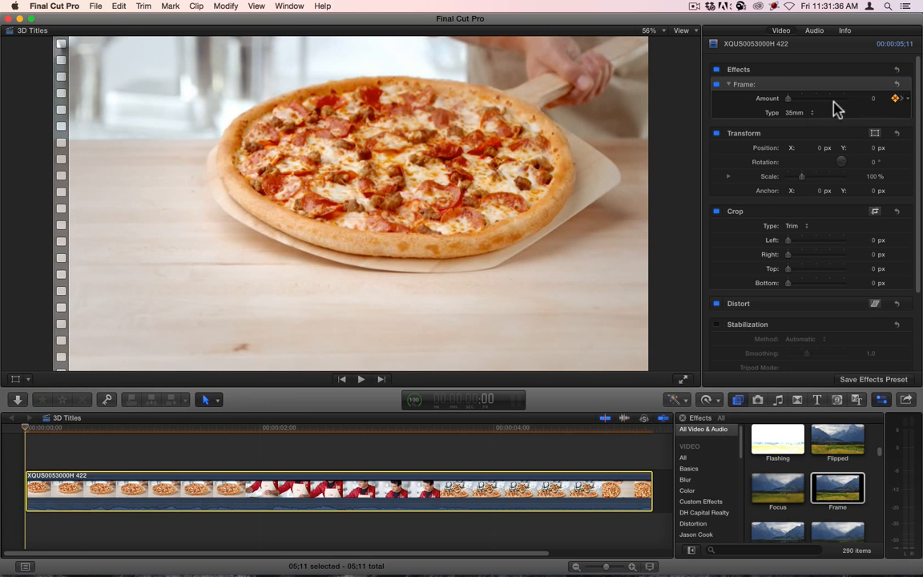
- Play the clip from the beginning twice to review the animated frame
key("space")
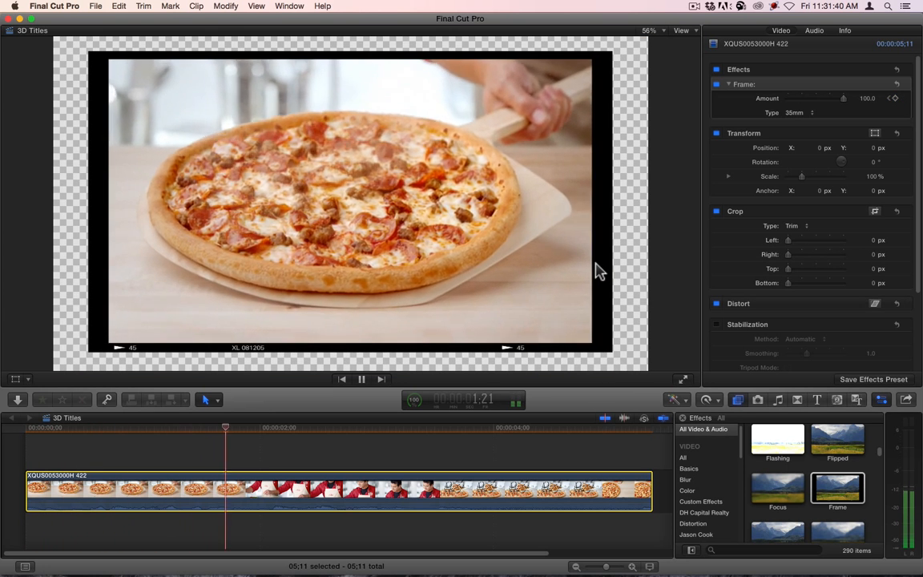
key("space")
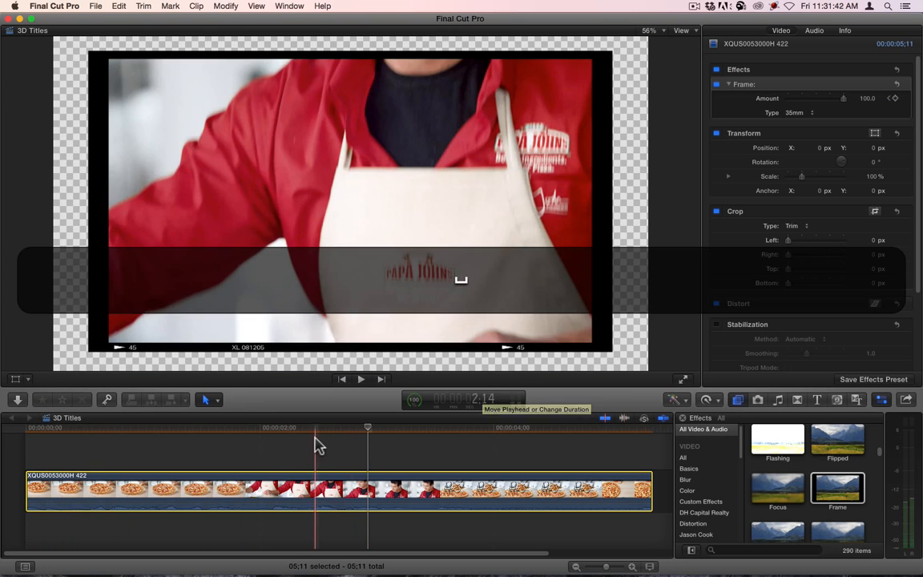
left_click(13, 427)
key("space")
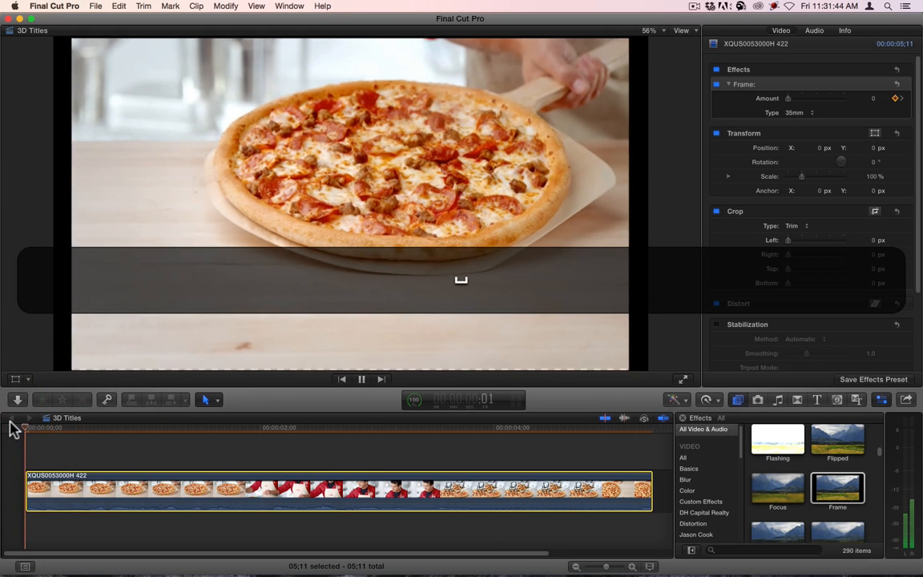
key("space")
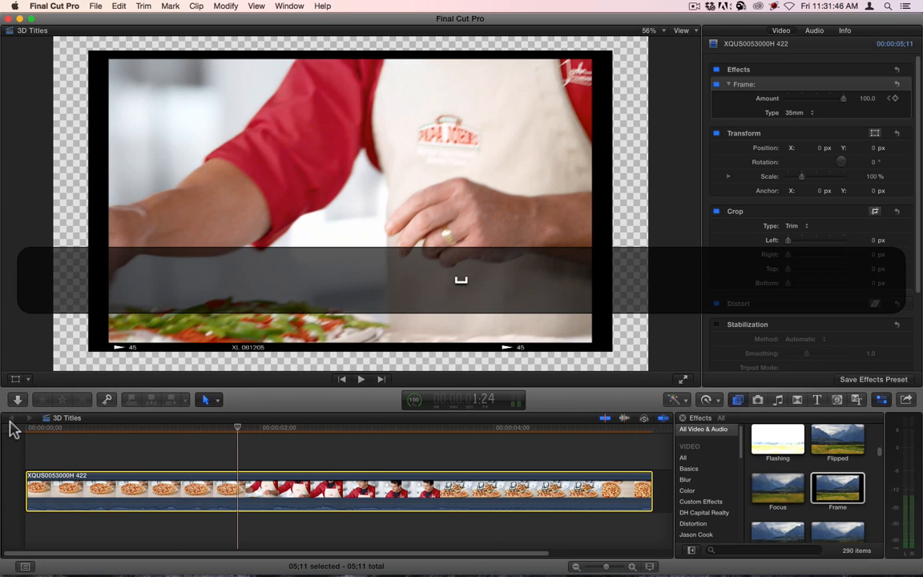
- Delete the Frame effect from the clip
left_click(744, 85)
key("BackSpace")
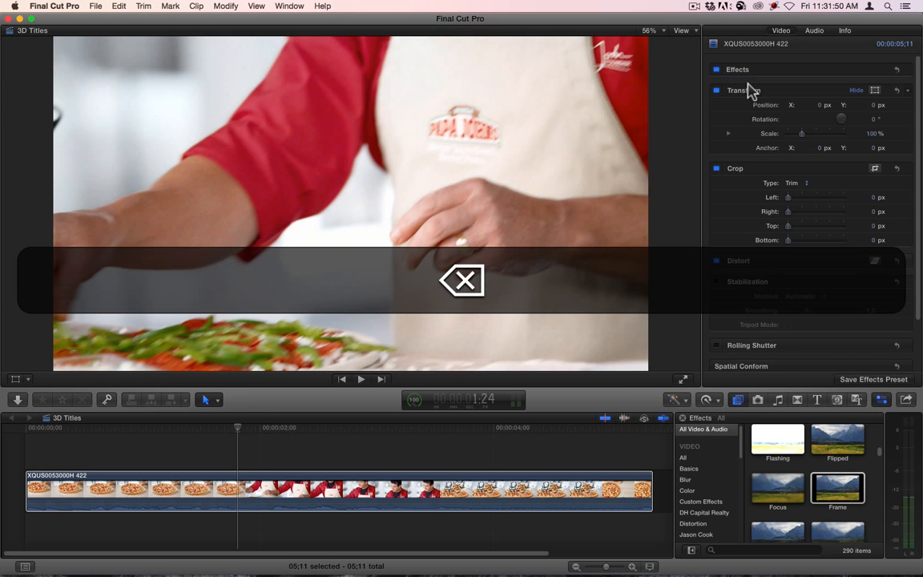
scroll(834, 469, "down", 2)
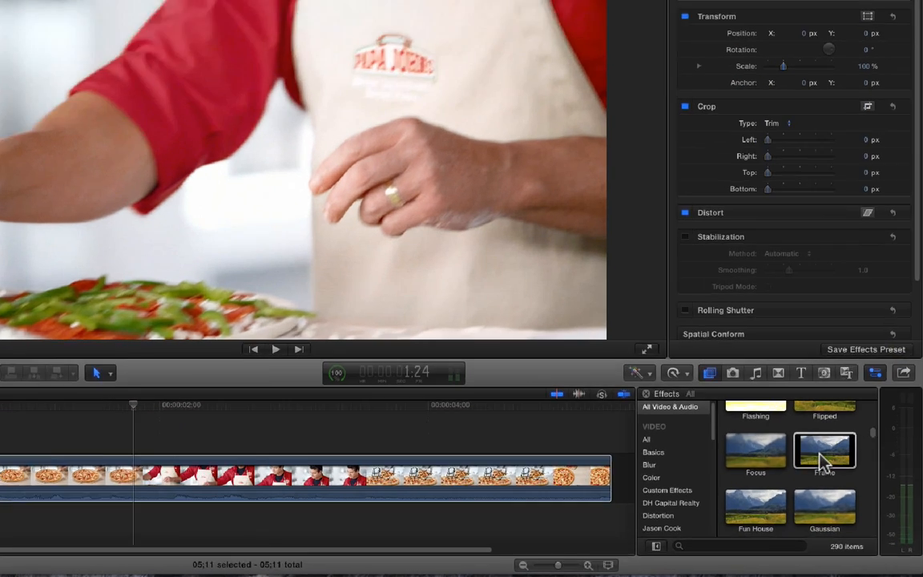
- Apply the Fun House effect to the clip and place the playhead at frame 26
scroll(819, 453, "down", 1)
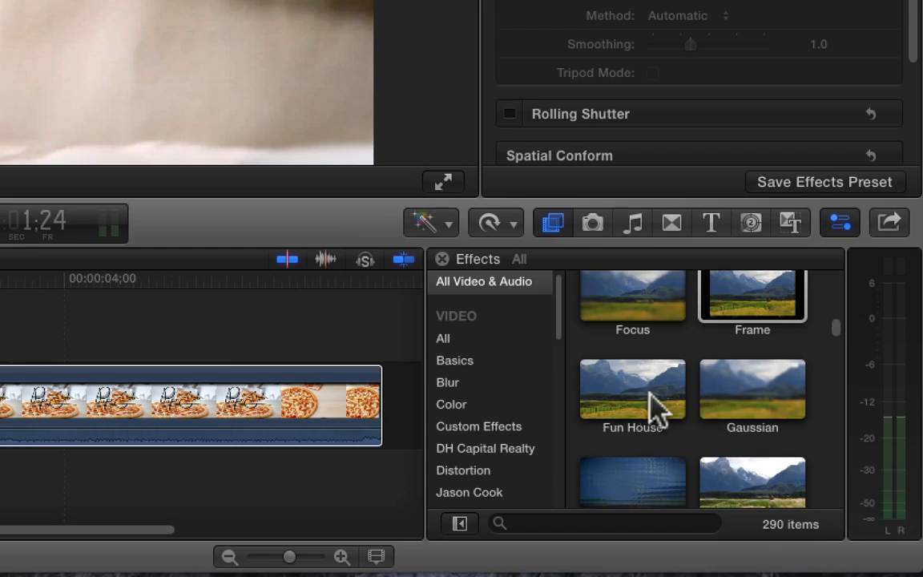
left_click_drag(655, 393, 494, 454)
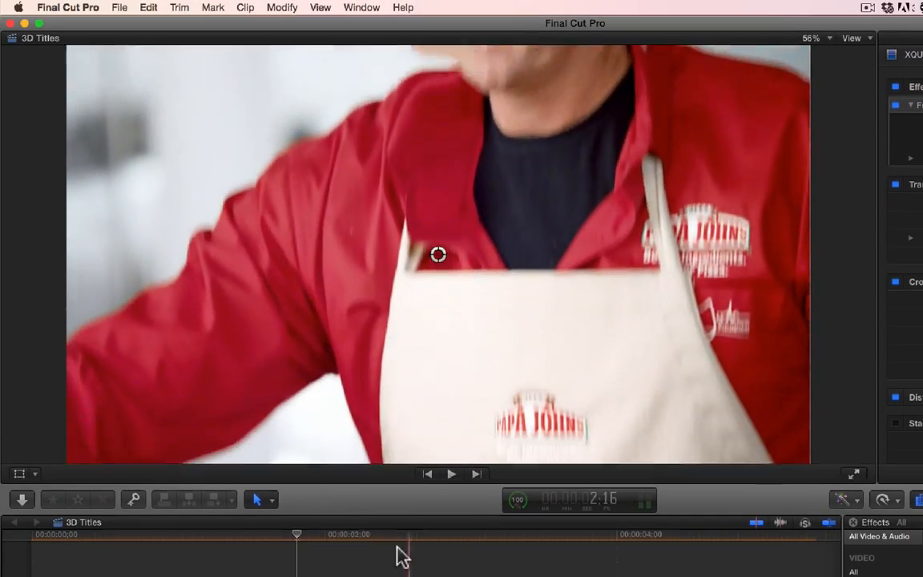
left_click_drag(401, 411, 164, 412)
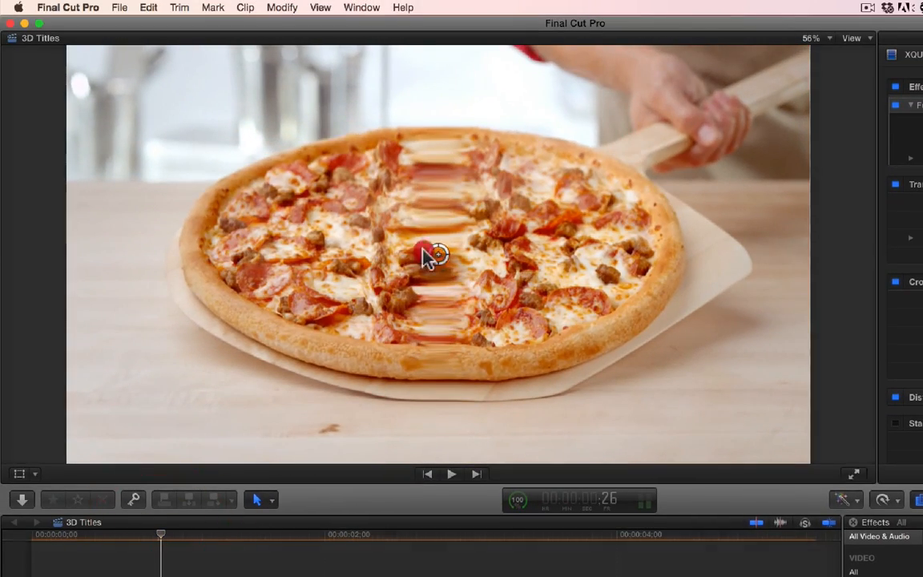
- Set the Fun House effect's Amount to 75, Angle to about 58, and Center to X -0.04 px, Y 0.09 px
left_click_drag(429, 257, 324, 255)
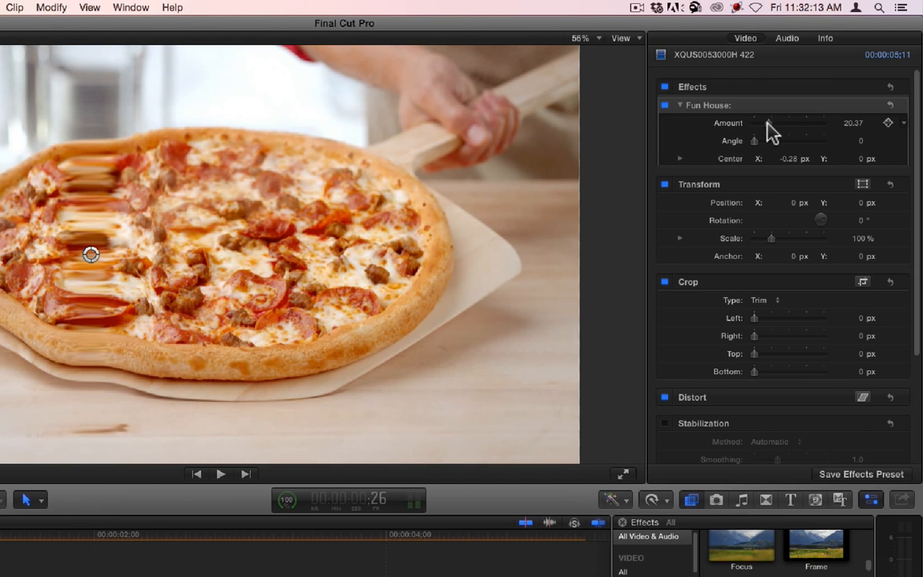
left_click_drag(767, 124, 806, 122)
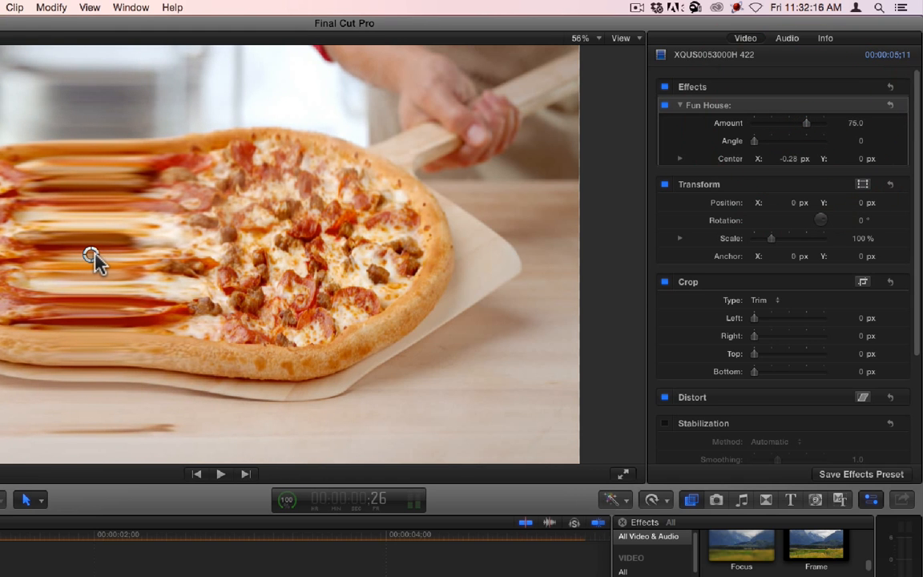
mouse_move(95, 260)
left_mouse_down()
mouse_move(295, 262)
mouse_move(191, 254)
left_mouse_up()
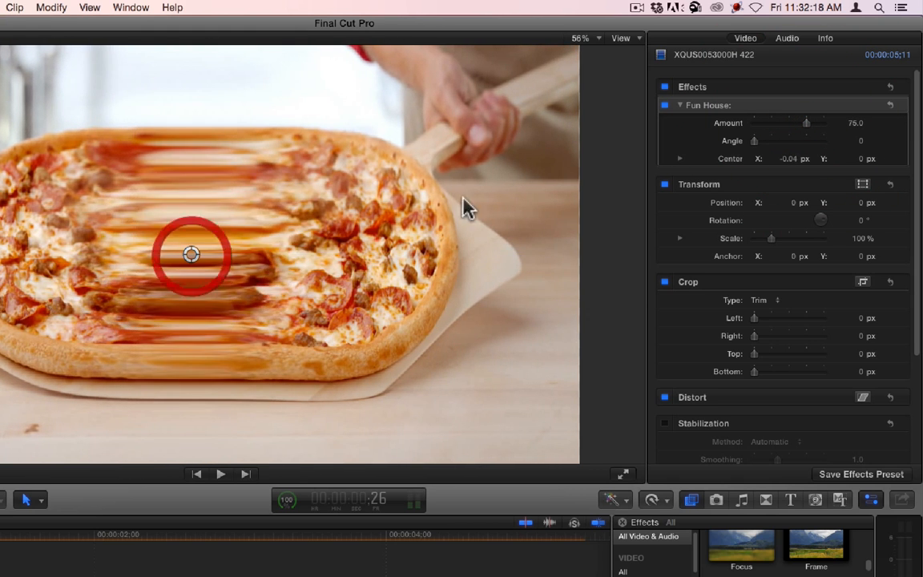
left_click_drag(757, 144, 782, 149)
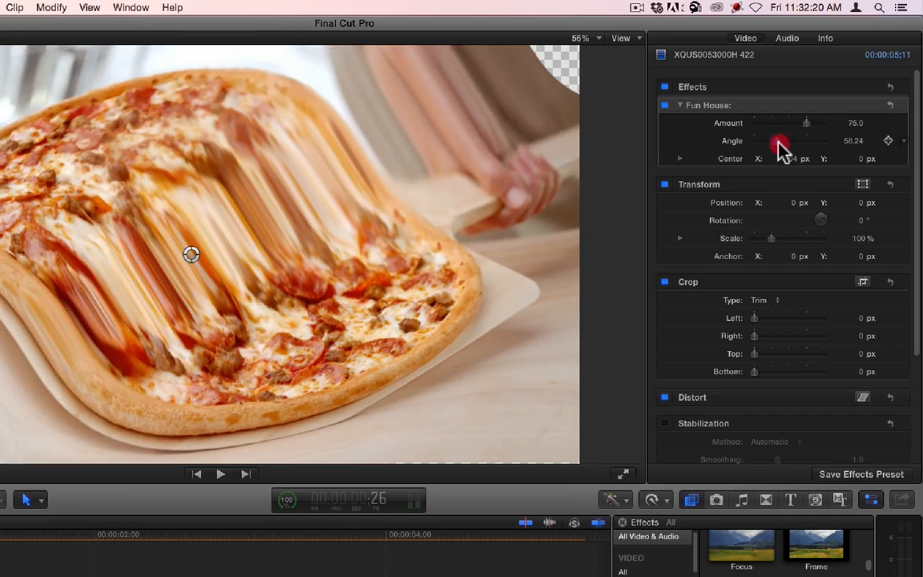
mouse_move(191, 255)
left_mouse_down()
mouse_move(115, 238)
mouse_move(72, 169)
mouse_move(312, 267)
mouse_move(239, 280)
mouse_move(138, 178)
mouse_move(189, 217)
left_mouse_up()
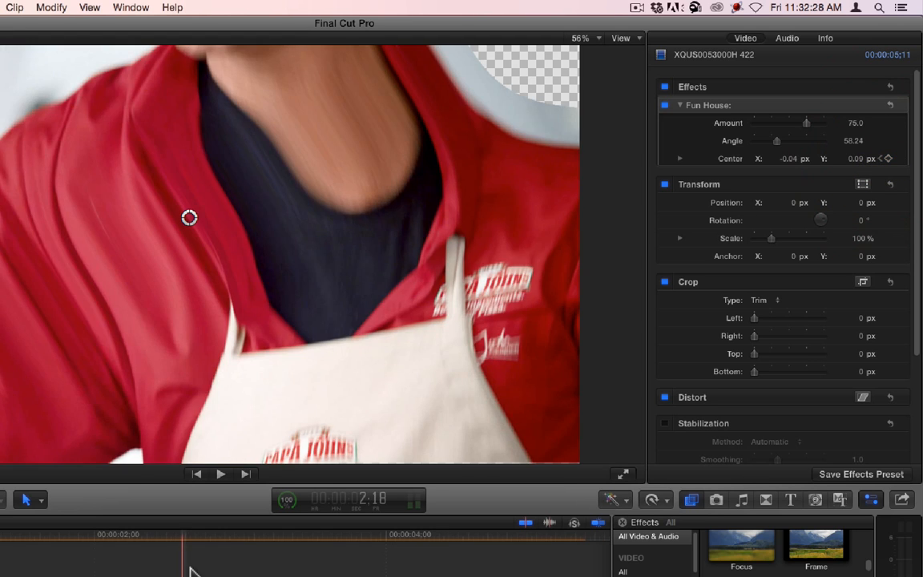
- Keyframe the Fun House Center at X 0.34 px, Y -0.08 px with the playhead at 3:12
left_click_drag(185, 540, 298, 541)
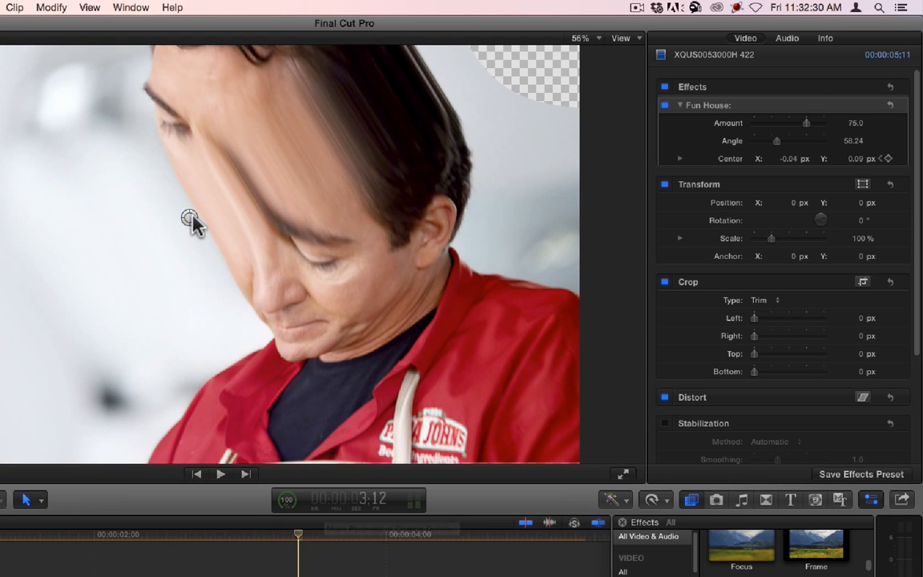
left_click_drag(190, 217, 345, 287)
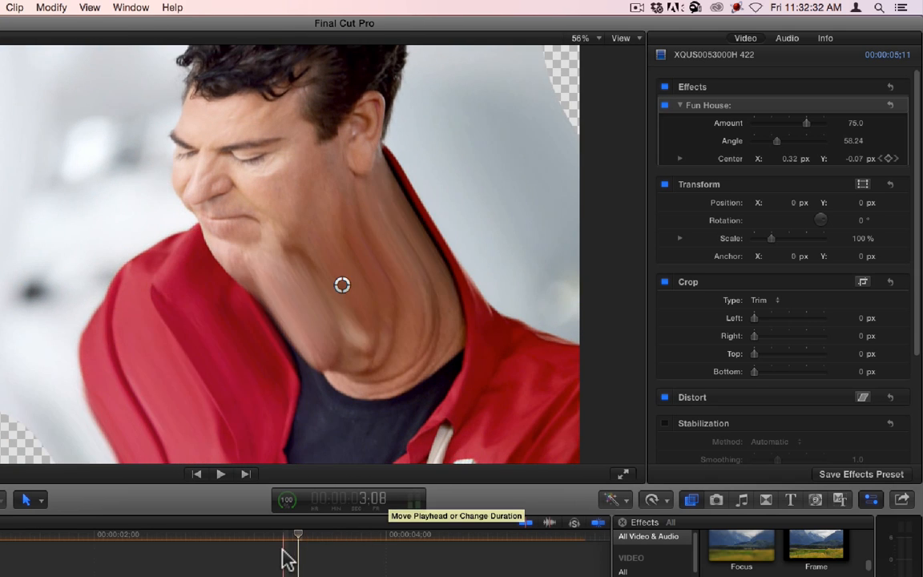
left_click(887, 158)
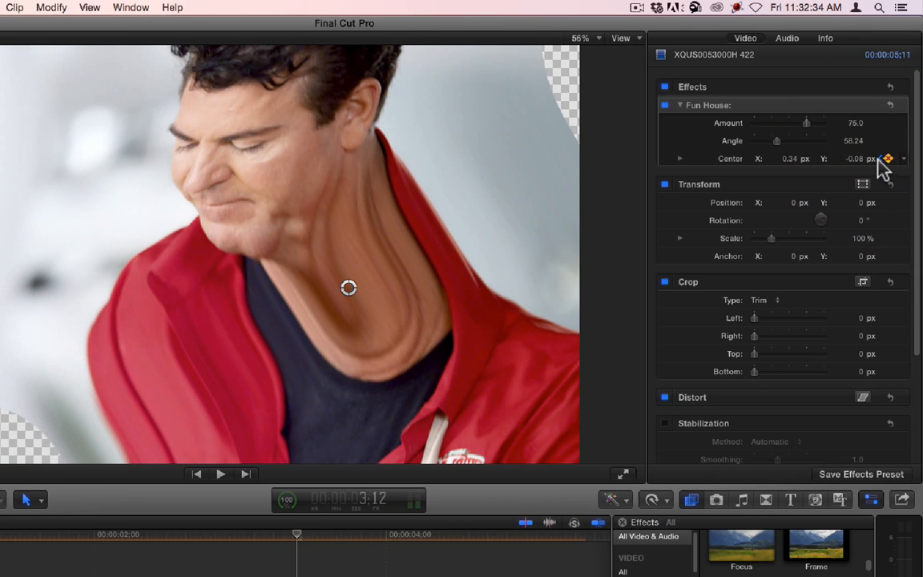
left_click(881, 159)
left_click(895, 160)
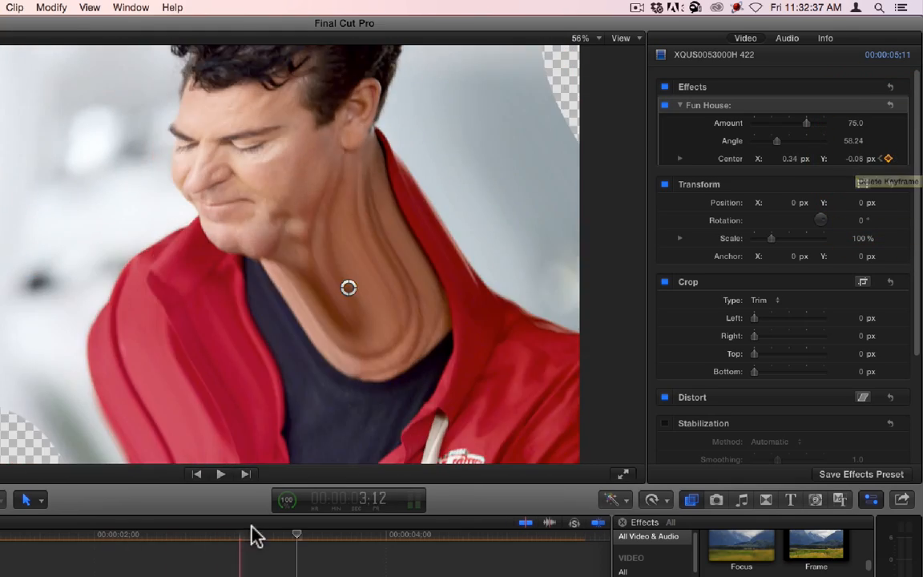
- Play the clip from an earlier point to review the moving Fun House distortion
left_click(35, 538)
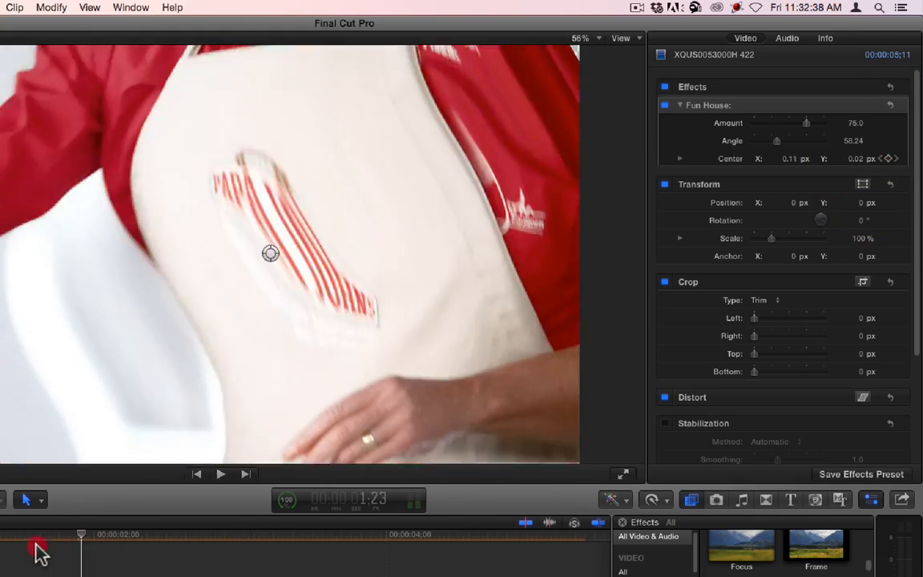
key("space")
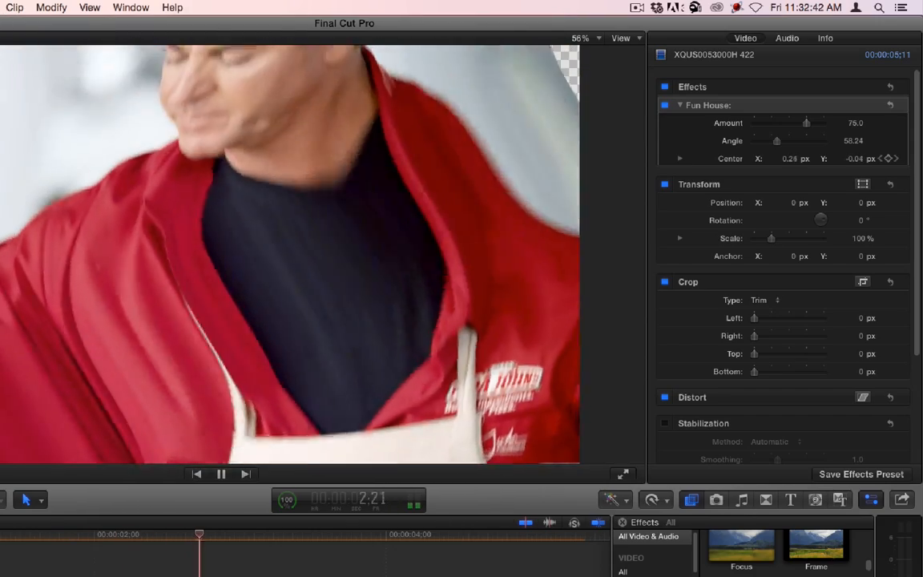
key("space")
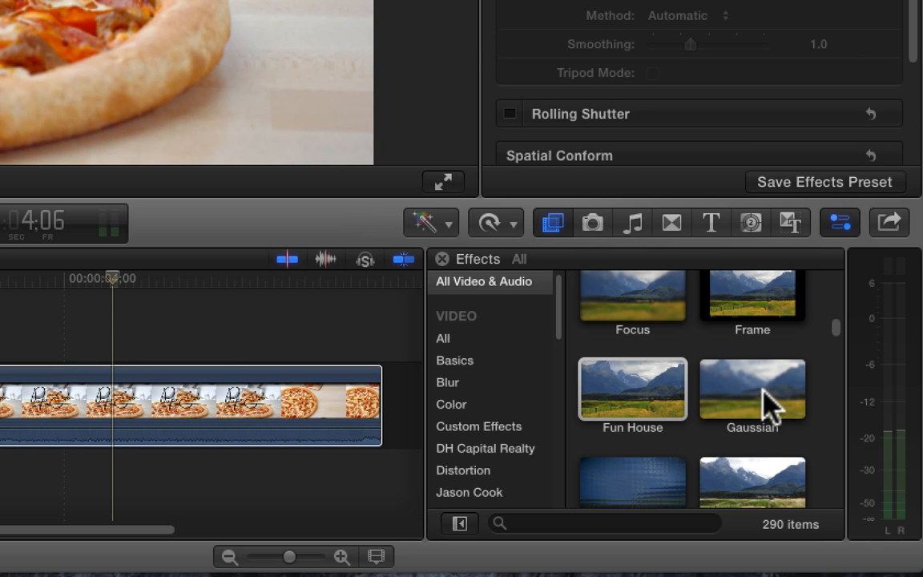
- Apply the Gaussian effect to the clip and try its Blur Boost at 2:09, leaving the boost at 1.0
left_click_drag(760, 390, 407, 451)
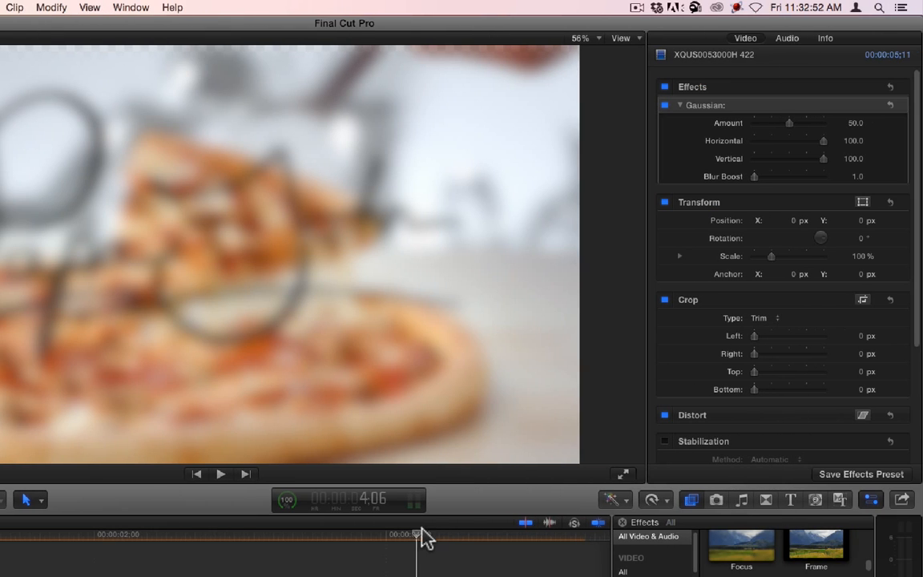
left_click_drag(422, 542, 375, 553)
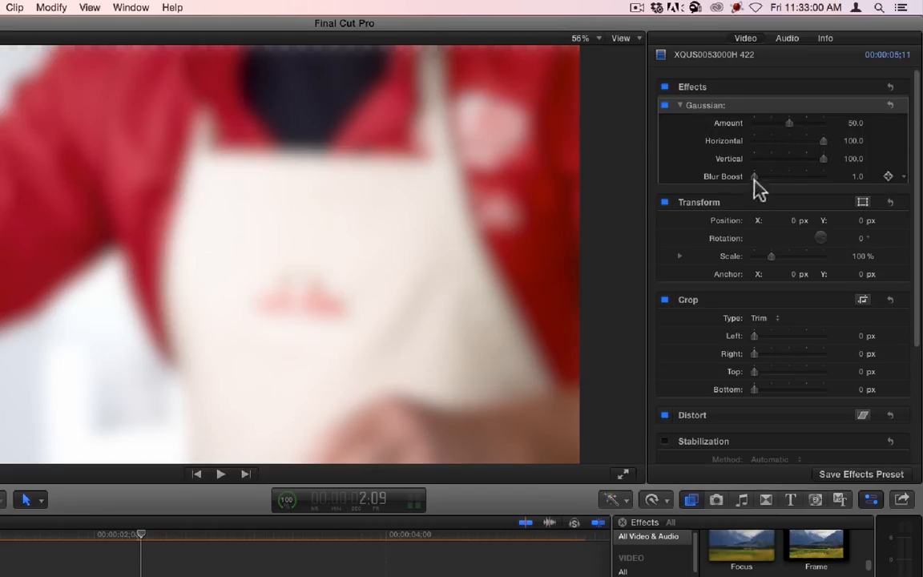
left_click_drag(754, 177, 713, 177)
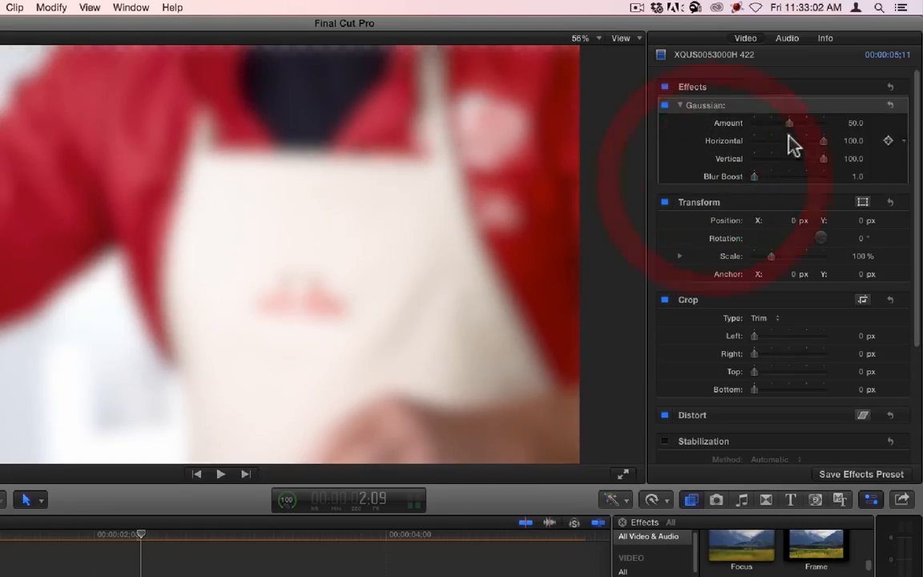
- Try the Gaussian effect's Amount at 100 and 25, and reduce Horizontal and Vertical to 0
left_click_drag(789, 123, 832, 123)
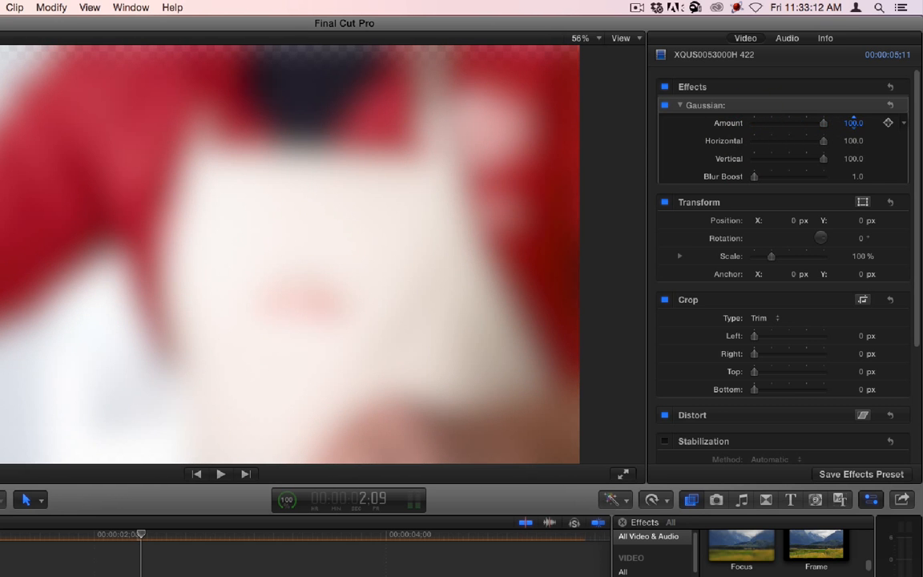
left_click_drag(821, 127, 769, 123)
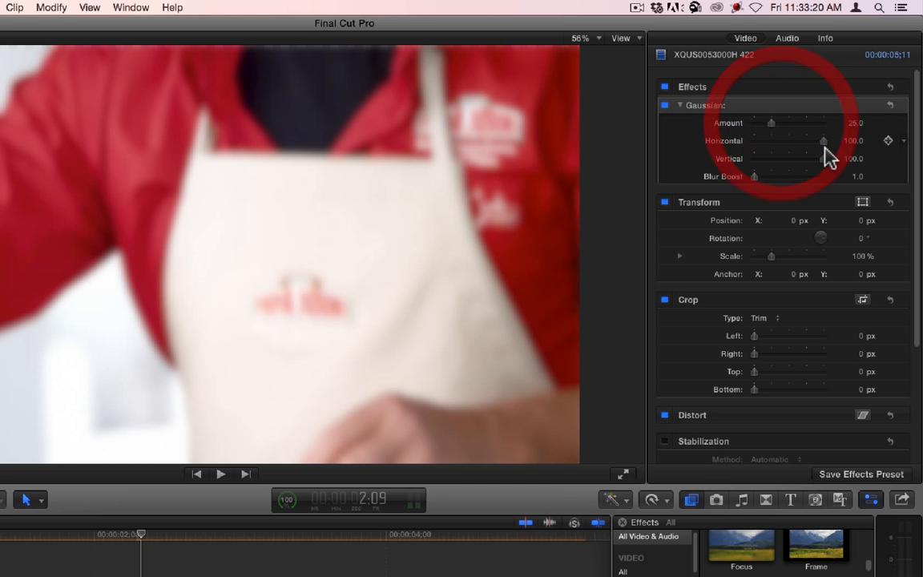
left_click_drag(822, 141, 735, 143)
left_click_drag(807, 158, 725, 160)
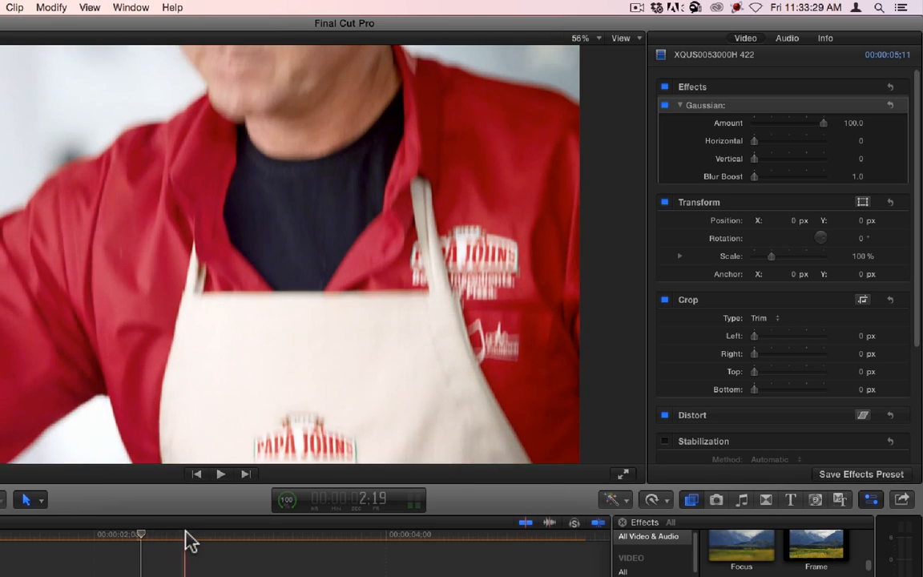
- Place the playhead at 3:02, preview the Gaussian's Horizontal blur alone, and set Vertical to 100
left_click_drag(204, 528, 250, 543)
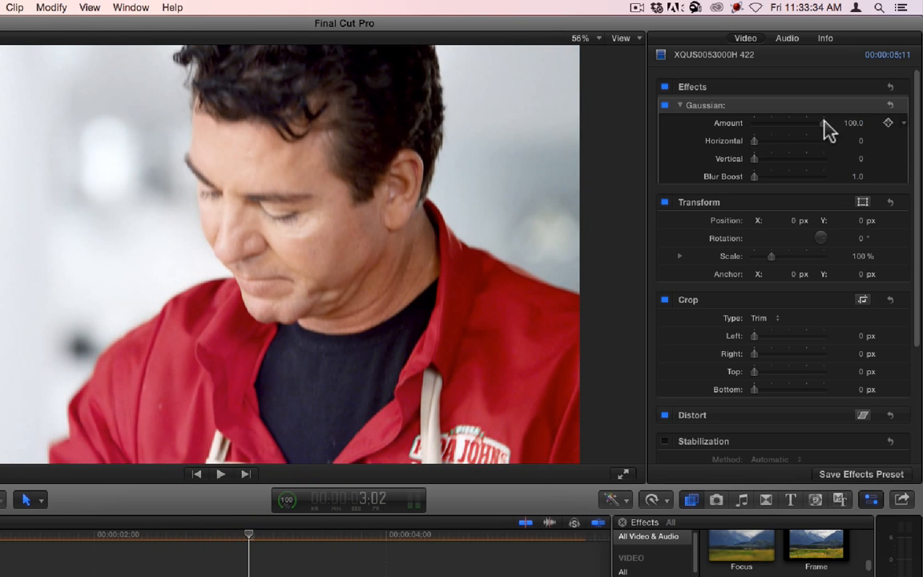
left_click_drag(829, 130, 865, 137)
left_click_drag(756, 143, 674, 141)
left_click_drag(754, 159, 855, 160)
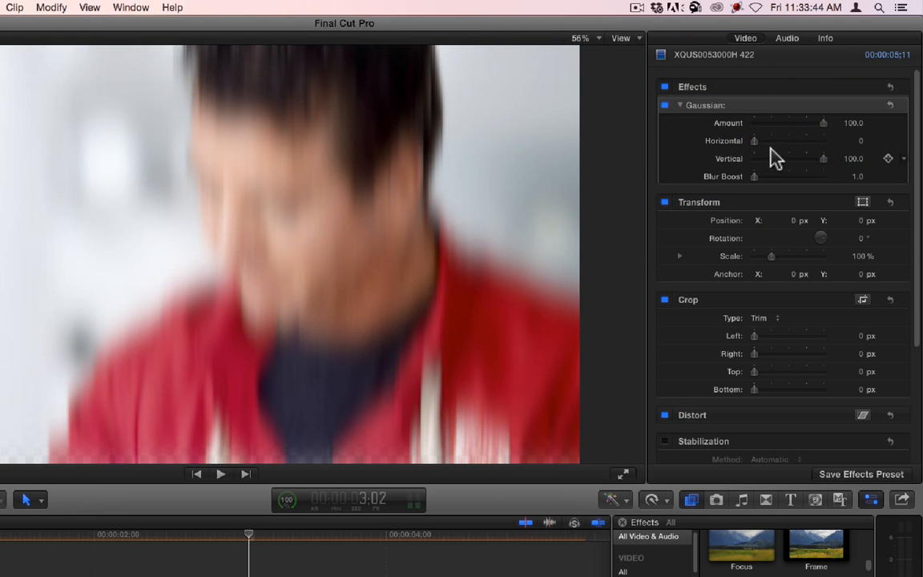
- Set the Gaussian's Horizontal to 100 and try Blur Boost with Amount at about 20.6, leaving the boost at 1.0
left_click_drag(780, 144, 743, 132)
left_click_drag(754, 179, 697, 169)
left_click_drag(756, 130, 770, 129)
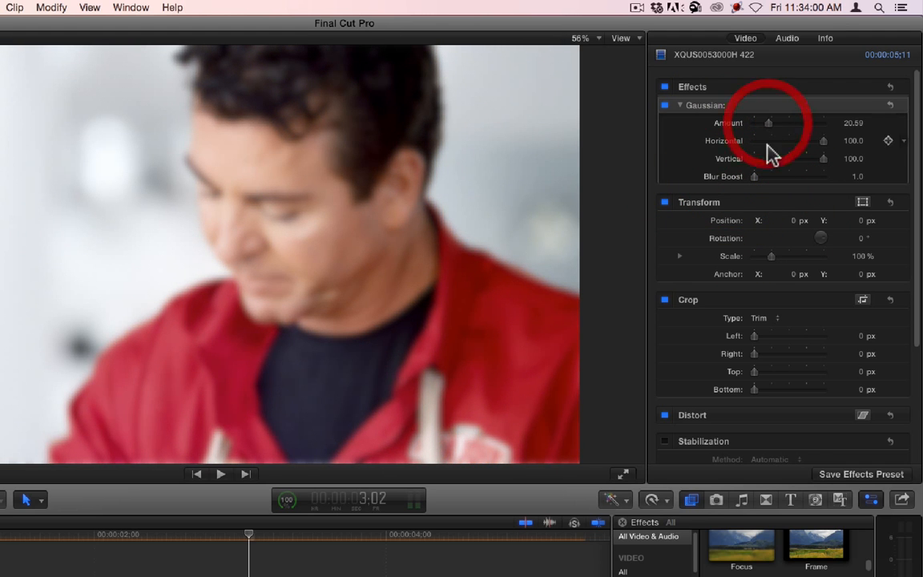
left_click_drag(753, 177, 721, 178)
- Set the Gaussian's Amount to 1 and try raising Blur Boost before returning it to 1.0
mouse_move(768, 127)
left_mouse_down()
mouse_move(869, 128)
mouse_move(758, 127)
left_mouse_up()
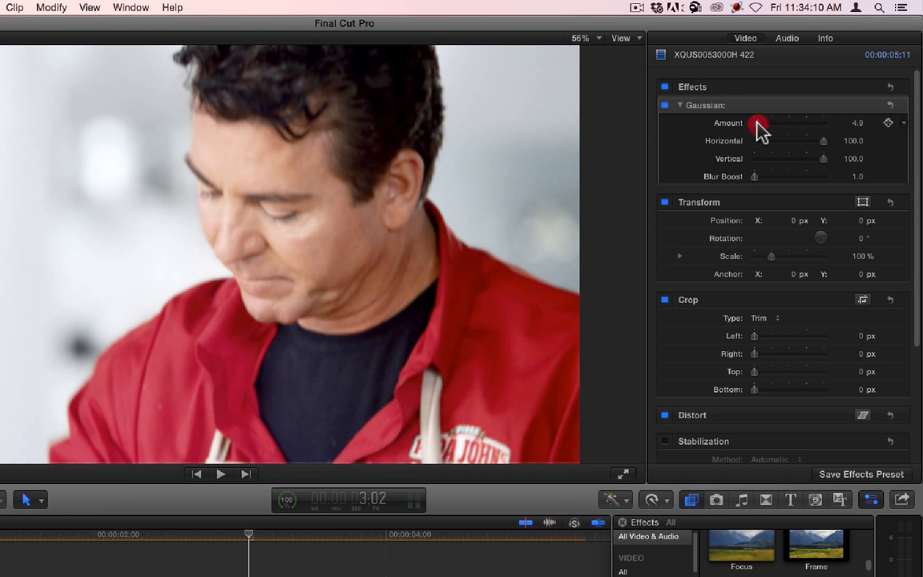
left_click(857, 123)
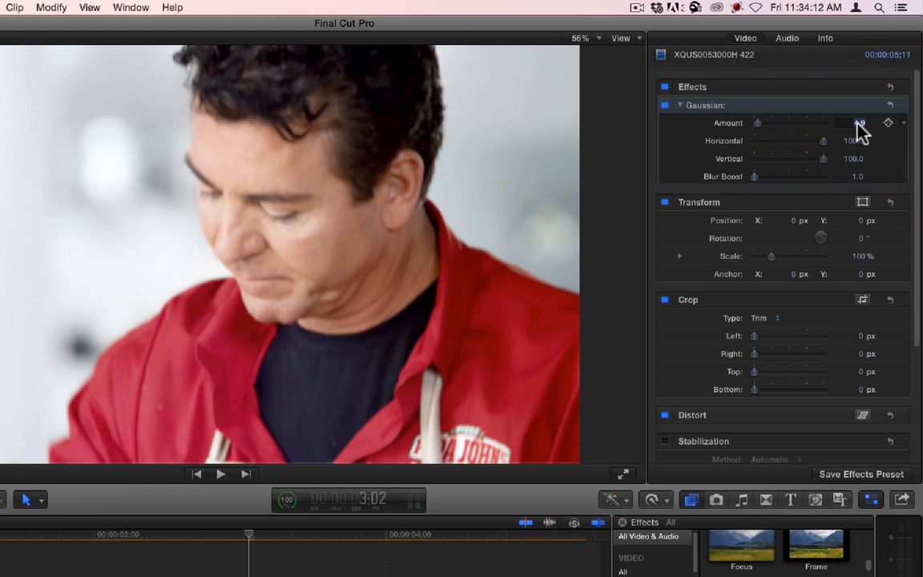
type("1")
key("Return")
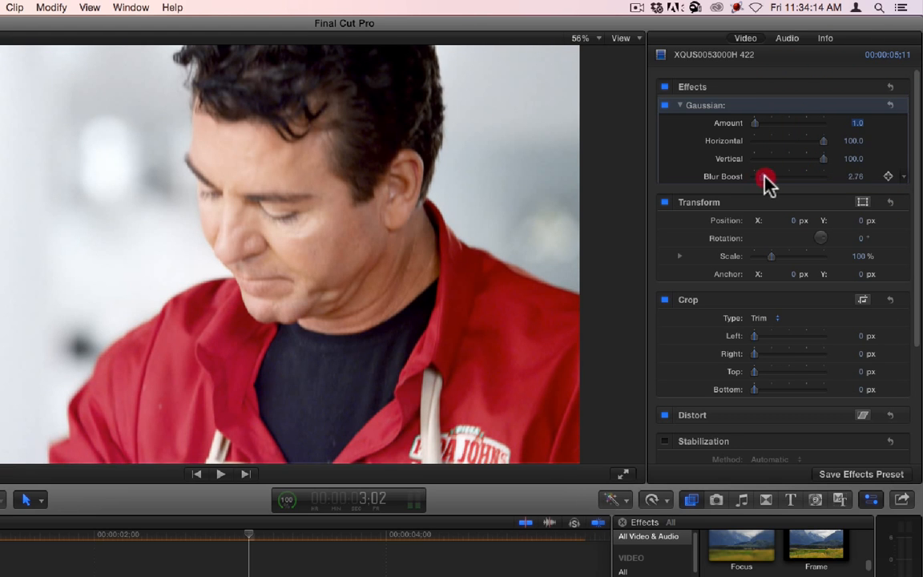
left_click_drag(765, 178, 711, 176)
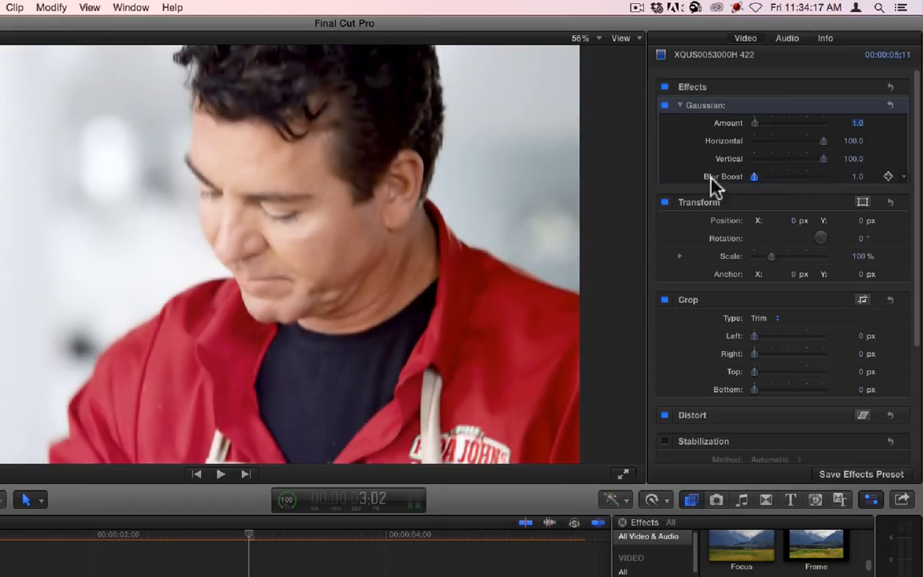
- Compare a Gaussian Amount of 16 at Blur Boost 1.0 with an Amount of 2 at Blur Boost 16
left_click(855, 123)
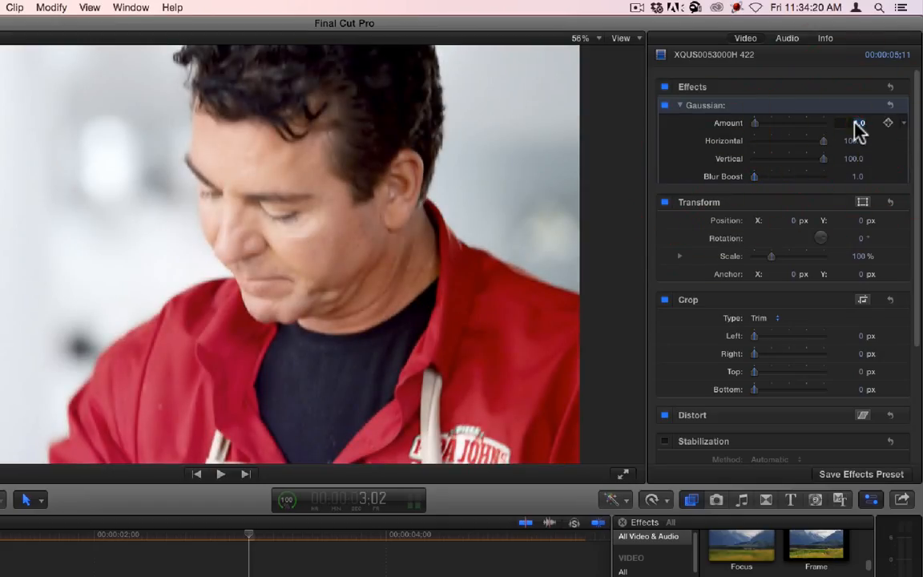
type("16")
key("Return")
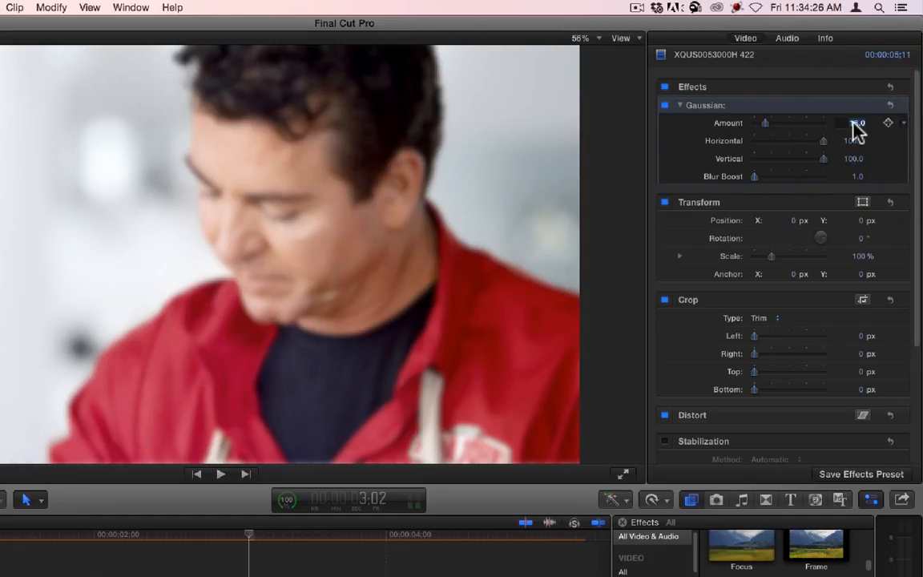
type("2")
key("Return")
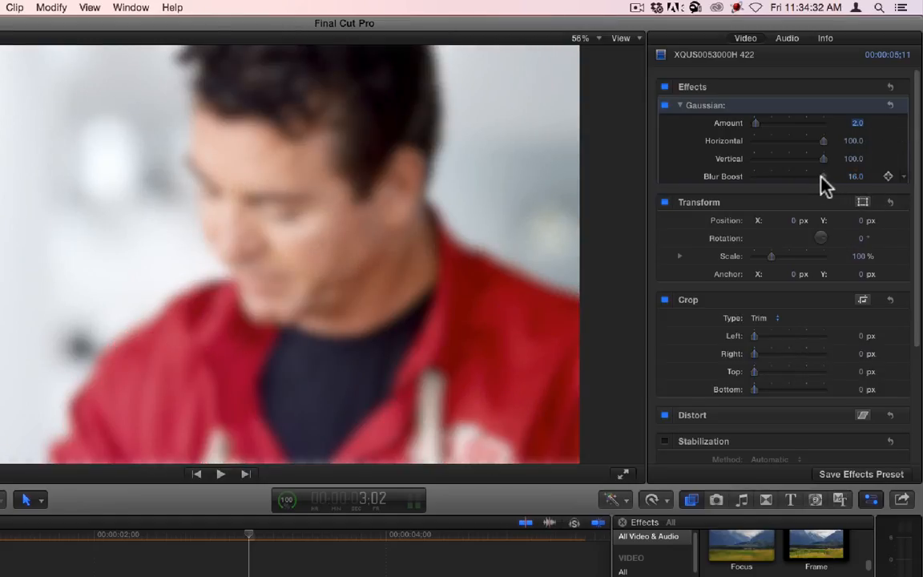
- Return the Gaussian's Blur Boost to 1.0 and set its Amount to 32
left_click_drag(819, 178, 757, 185)
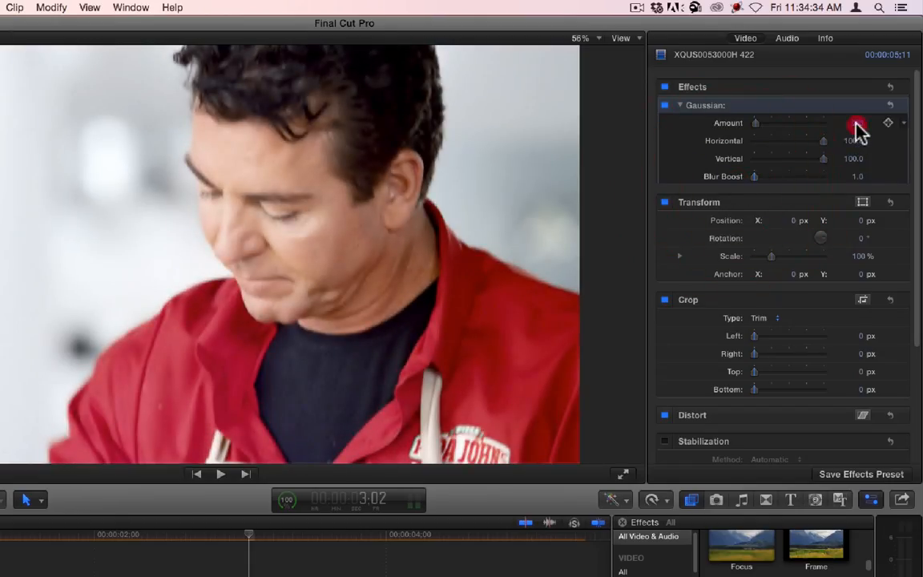
type("32")
key("Return")
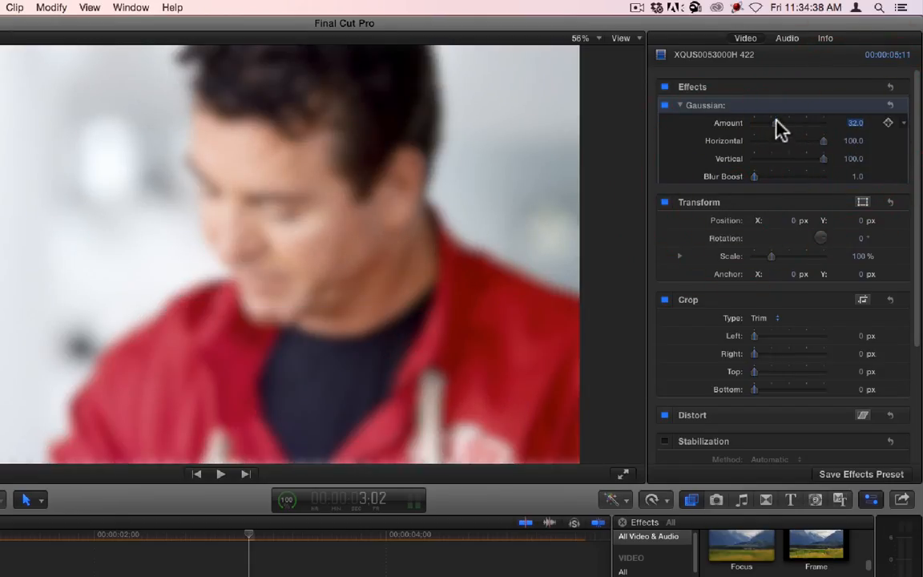
- Set the Gaussian's Amount to 100, try Blur Boost at 16, and lower the boost to 6.5
left_click_drag(775, 123, 848, 122)
left_click_drag(856, 176, 856, 128)
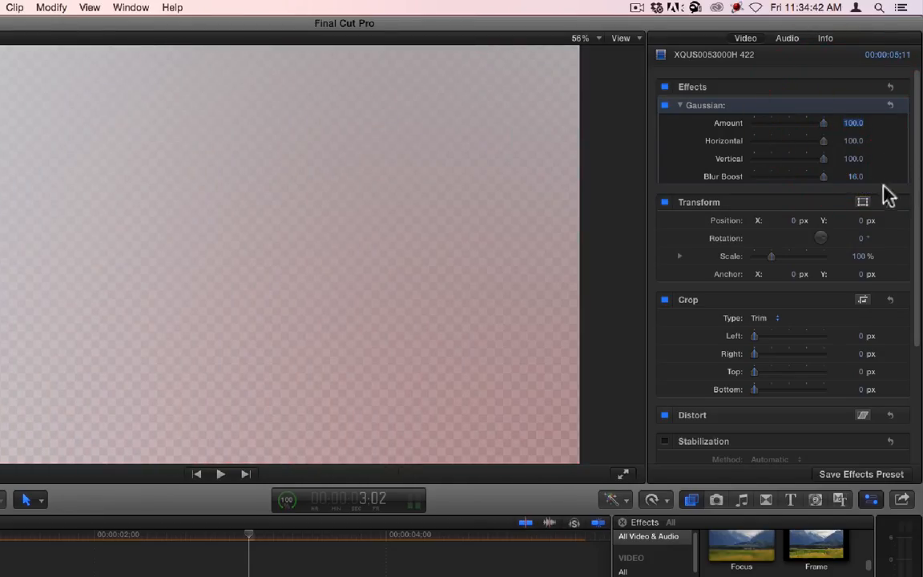
left_click_drag(857, 178, 858, 224)
mouse_move(857, 176)
left_mouse_down()
mouse_move(857, 148)
mouse_move(856, 183)
left_mouse_up()
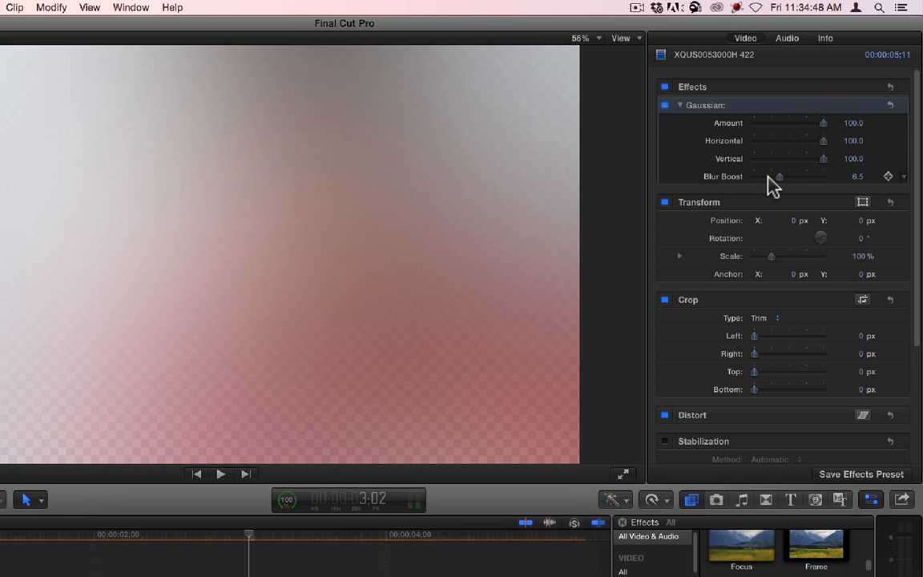
- Replace the clip's Gaussian effect with Glass Block and move the playhead to 3:06
key("BackSpace")
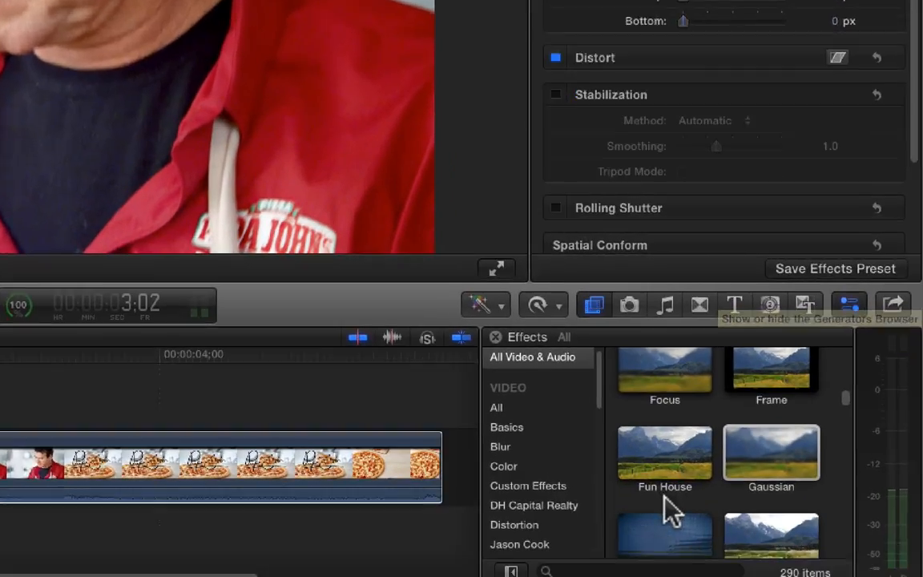
left_click_drag(679, 541, 311, 449)
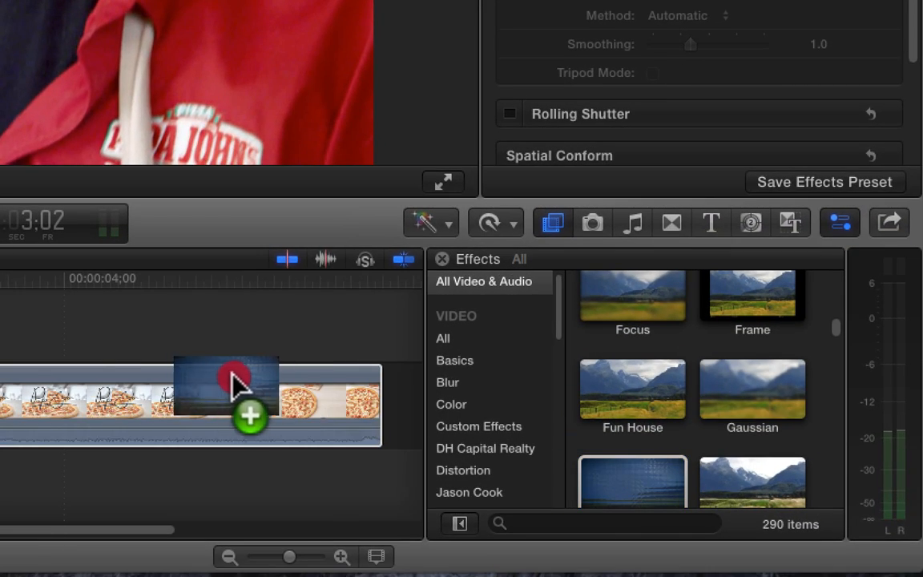
left_click_drag(238, 386, 227, 381)
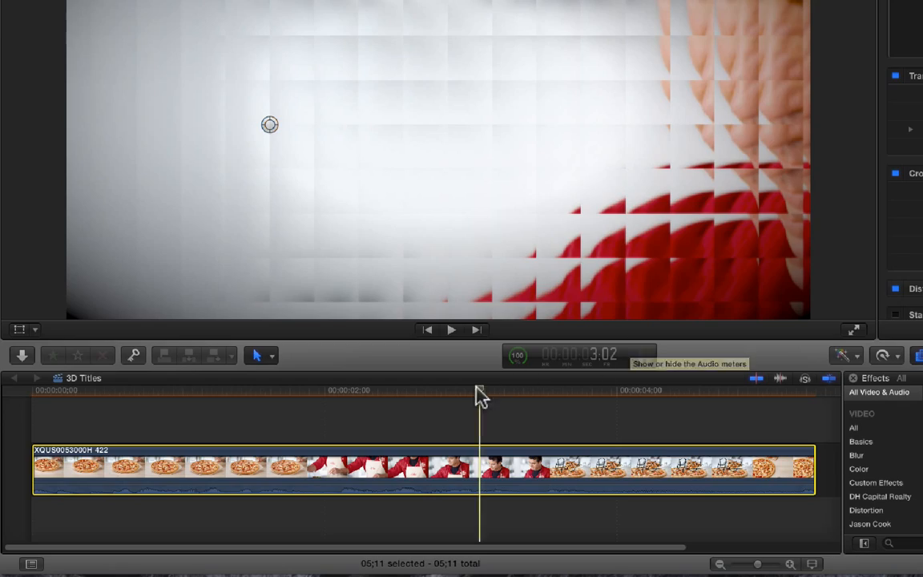
left_click_drag(479, 393, 499, 405)
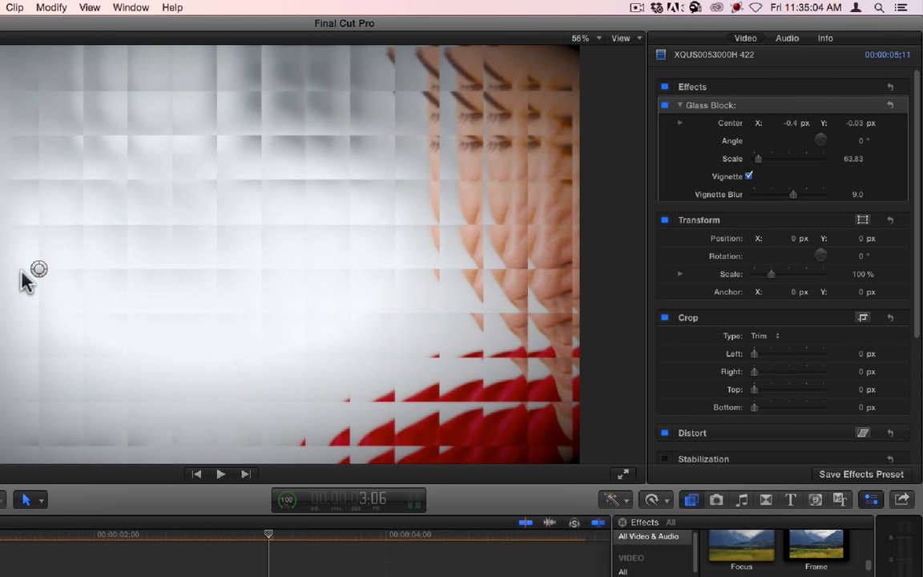
- Move the Glass Block's center to X 0.14, Y 0.04 px and try Scale at 0, 1 and 3 before setting it to 10
left_click_drag(38, 268, 265, 238)
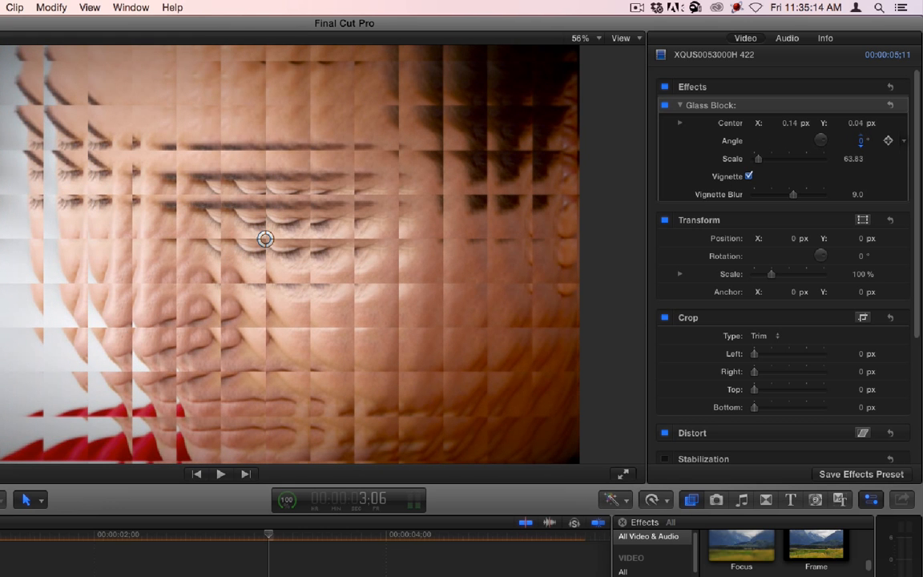
left_click_drag(860, 141, 855, 224)
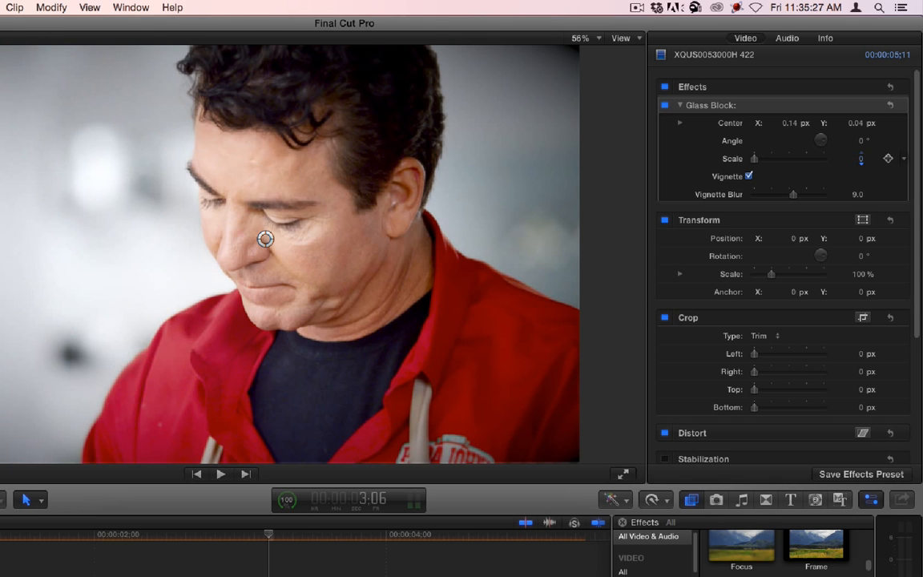
left_click(859, 161)
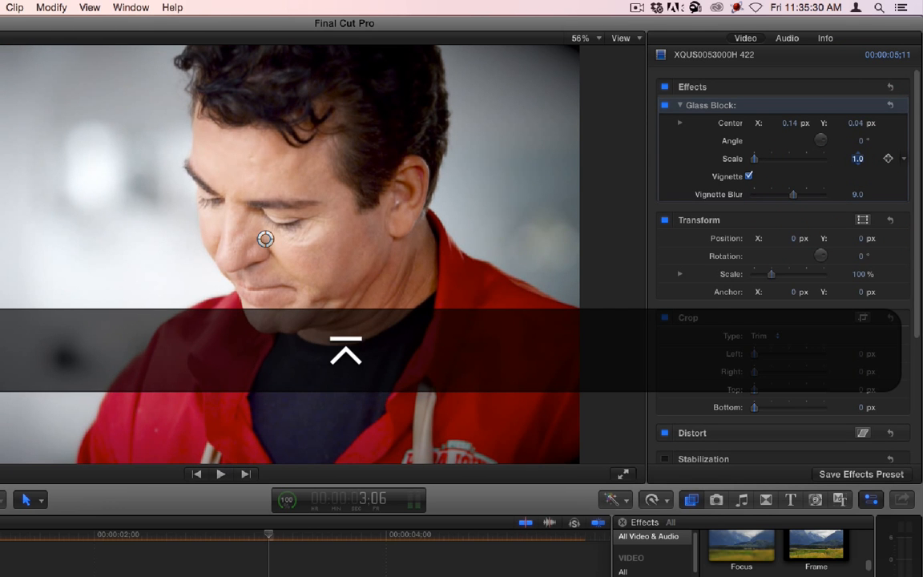
type("3")
key("Return")
left_click(859, 160)
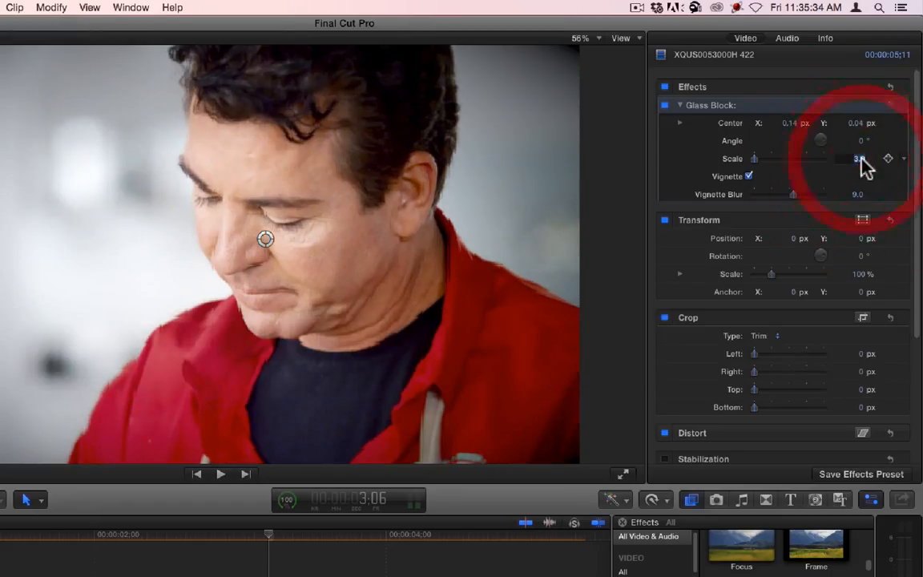
type("10")
key("Return")
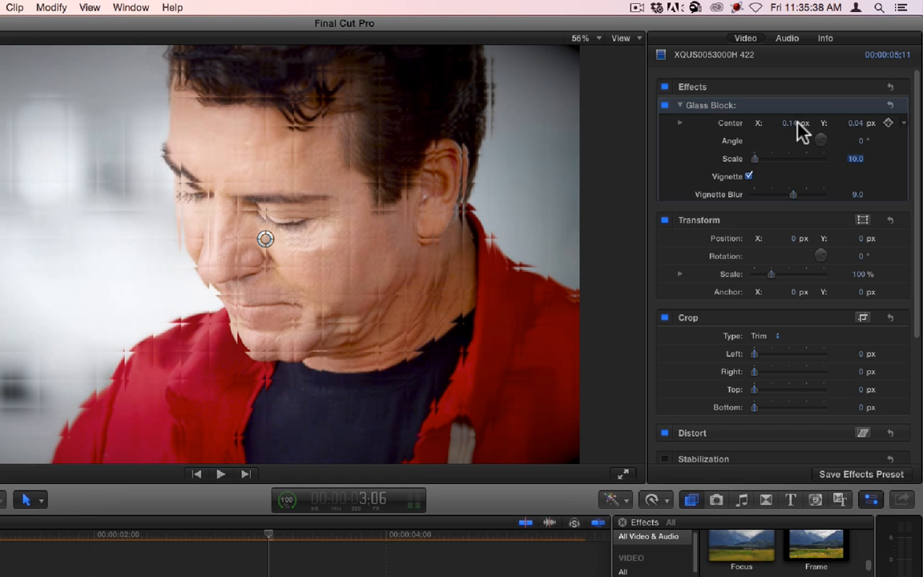
- Move the Glass Block's center to X 0.2, Y 0.07 px and raise its Scale to 49.22
mouse_move(859, 142)
left_mouse_down()
mouse_move(859, 48)
mouse_move(860, 142)
left_mouse_up()
left_click_drag(266, 246, 309, 244)
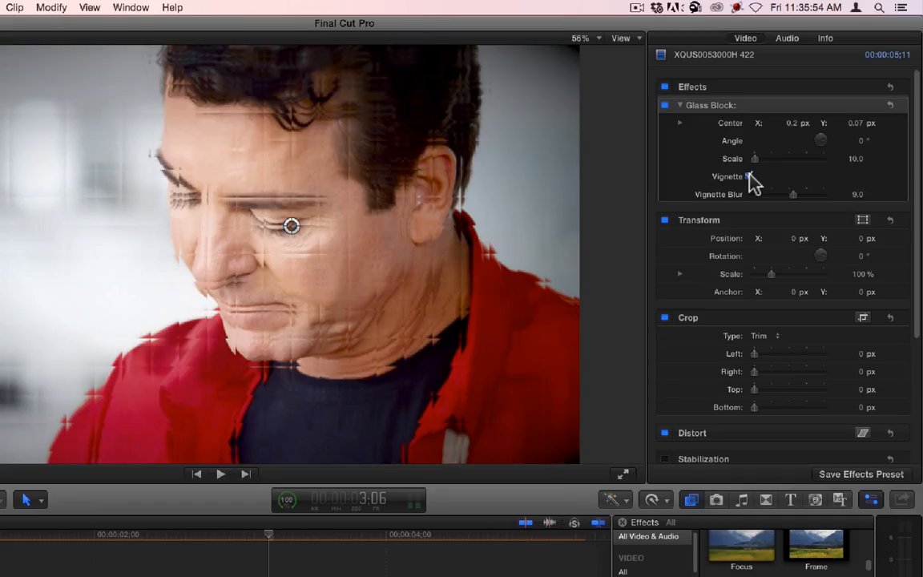
left_click_drag(753, 158, 754, 173)
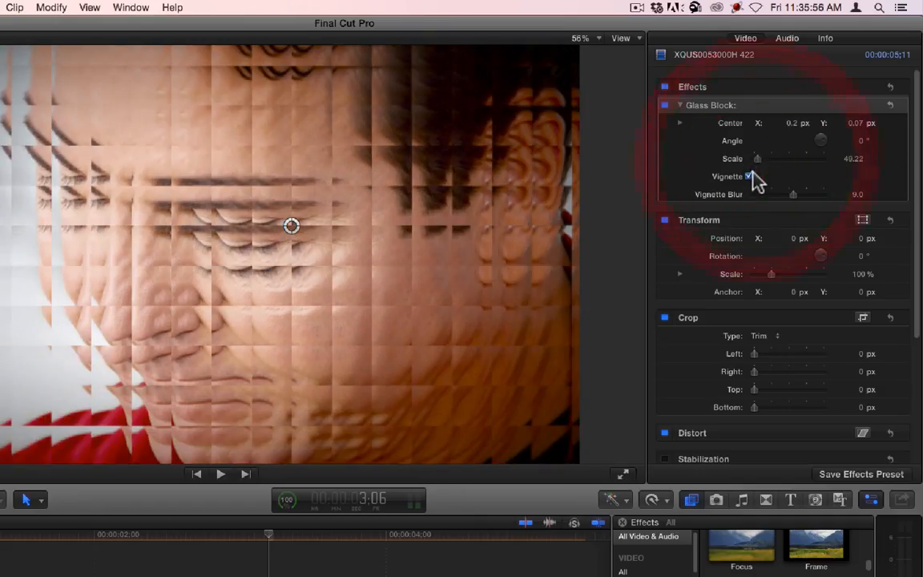
- Compare the Glass Block with its Vignette off and on, leaving it on
left_click(749, 177)
left_click(749, 176)
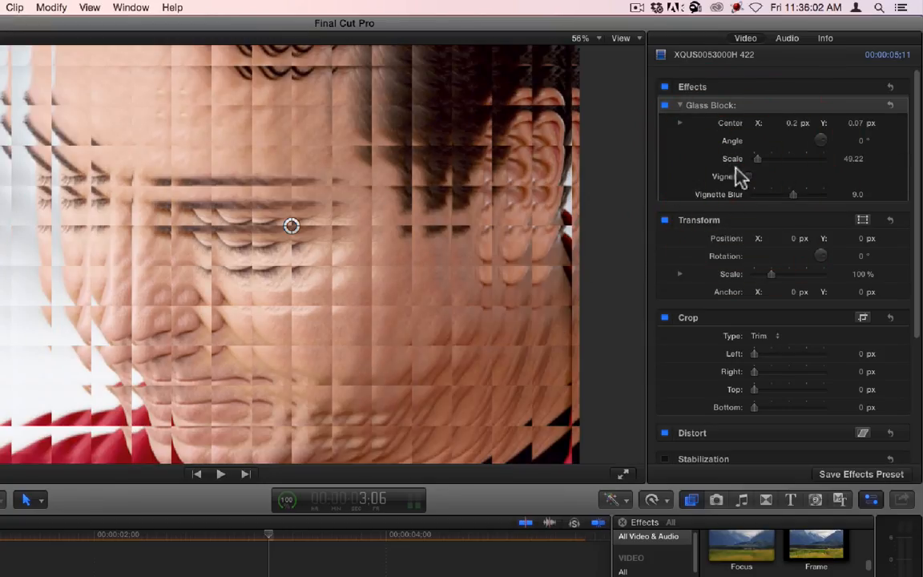
left_click(748, 177)
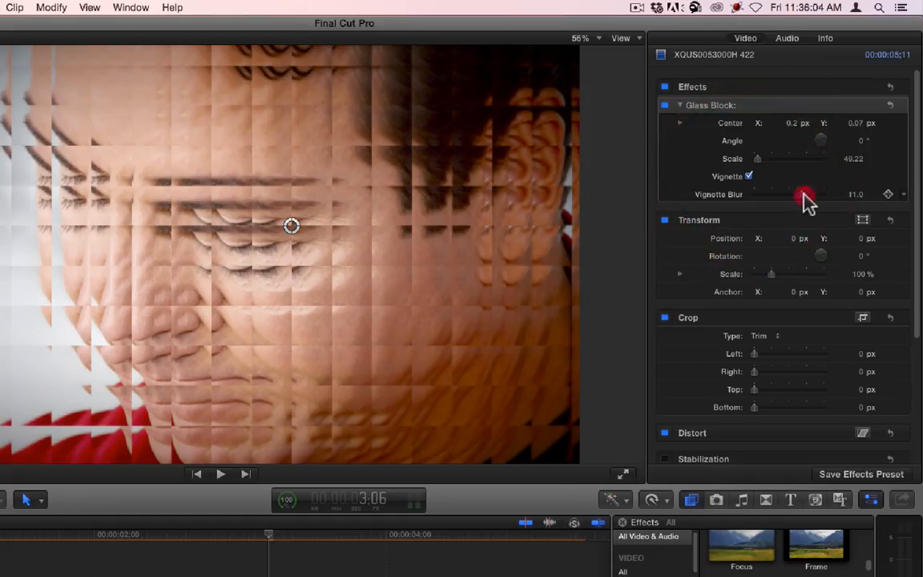
- Set the Glass Block's Vignette Blur to 16 and then 400, compare the vignette on and off, and leave it off
left_click_drag(853, 195, 741, 194)
left_click_drag(797, 200, 841, 202)
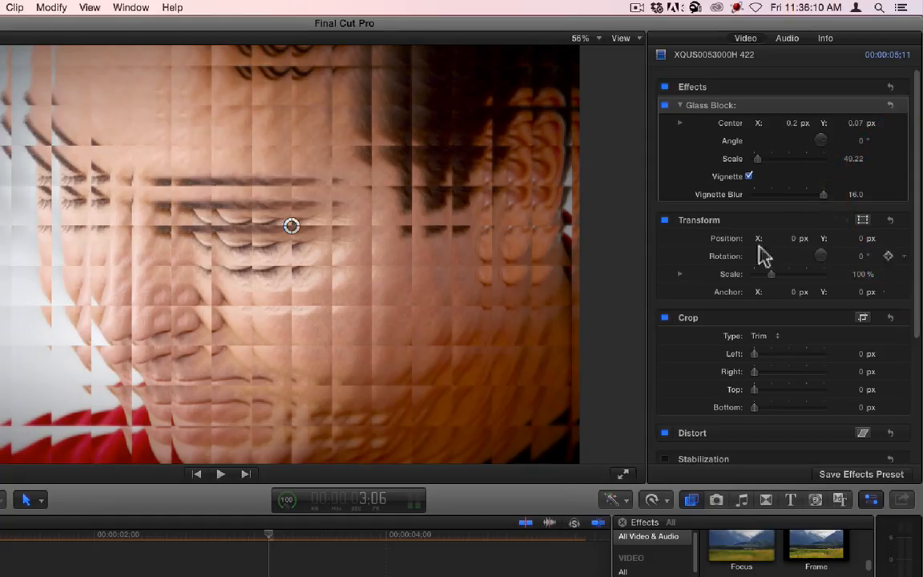
mouse_move(857, 198)
left_mouse_down()
mouse_move(857, 207)
mouse_move(857, 198)
left_mouse_up()
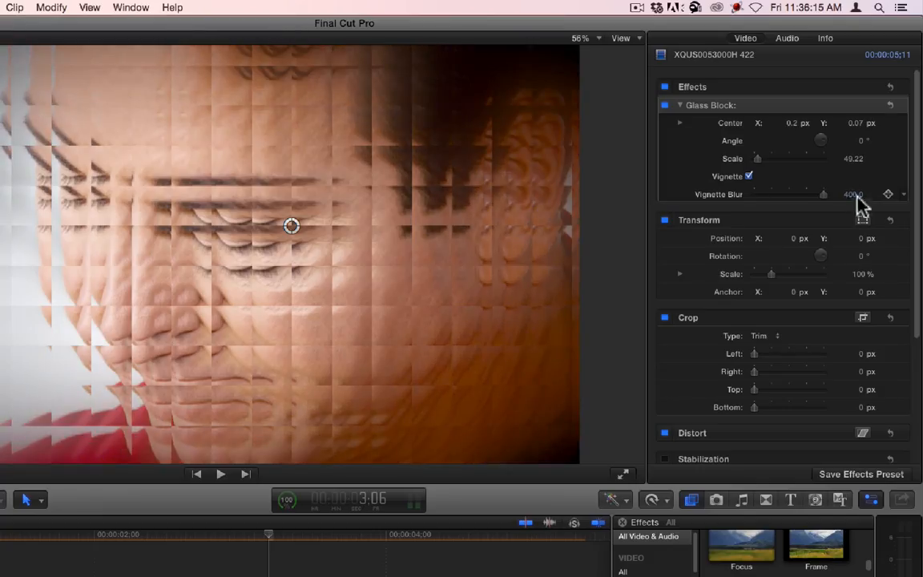
left_click(748, 177)
left_click(748, 177)
left_click(749, 177)
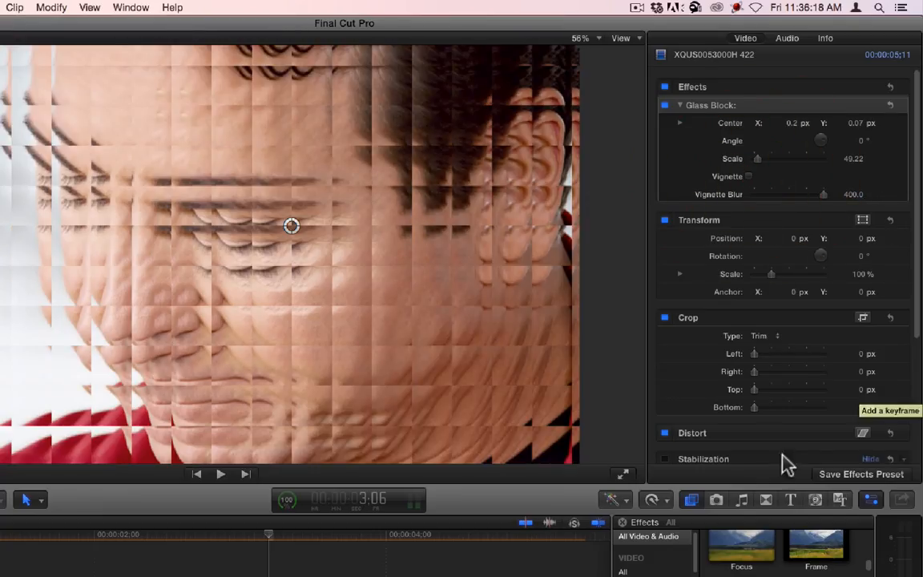
- Remove the Glass Block from the clip and preview the effects that follow it, including Glow and Graduated Mask
left_click(732, 105)
key("BackSpace")
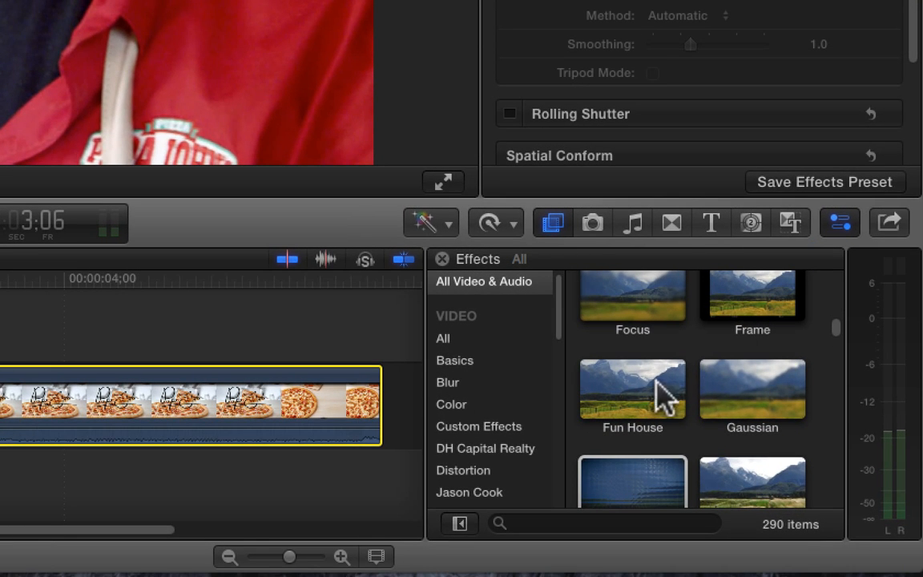
left_click(663, 478)
scroll(659, 476, "down", 3)
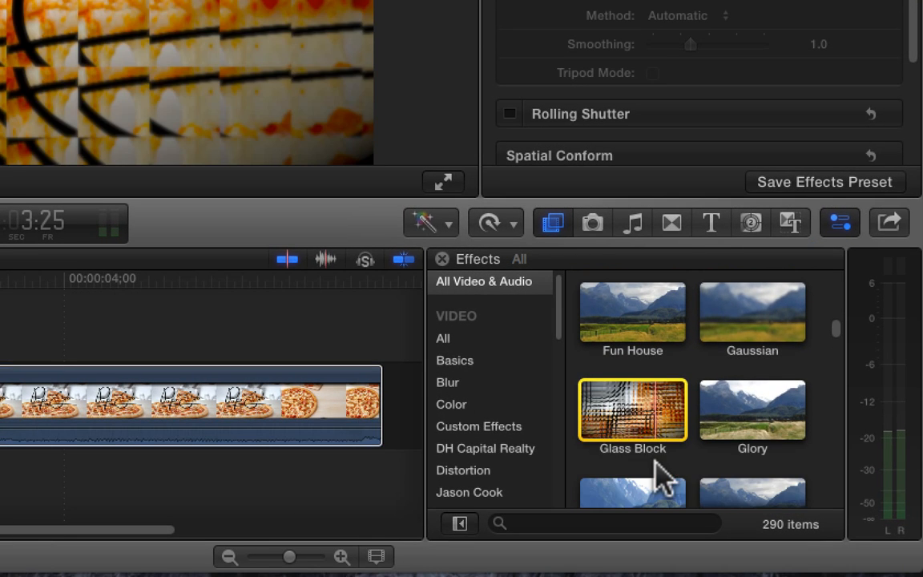
scroll(657, 424, "down", 2)
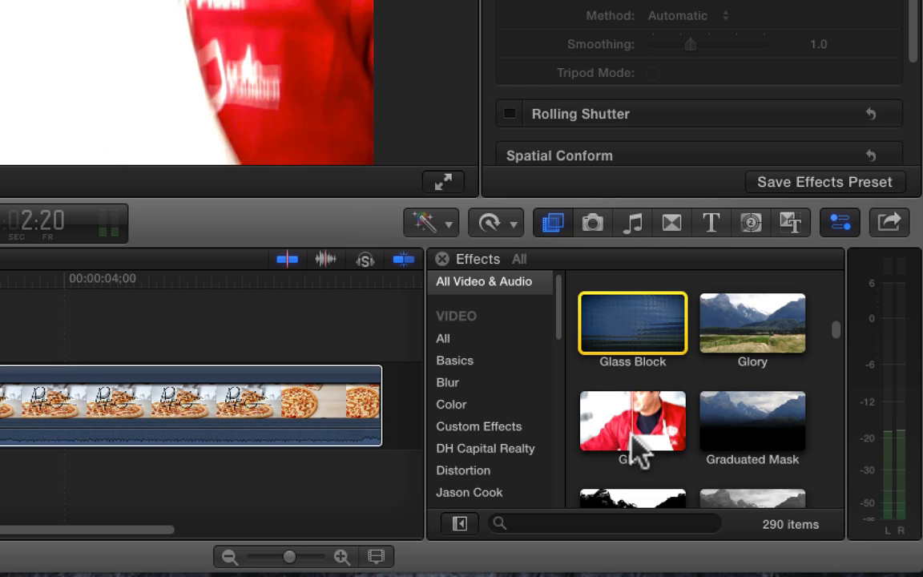
scroll(679, 421, "down", 1)
scroll(685, 436, "down", 5)
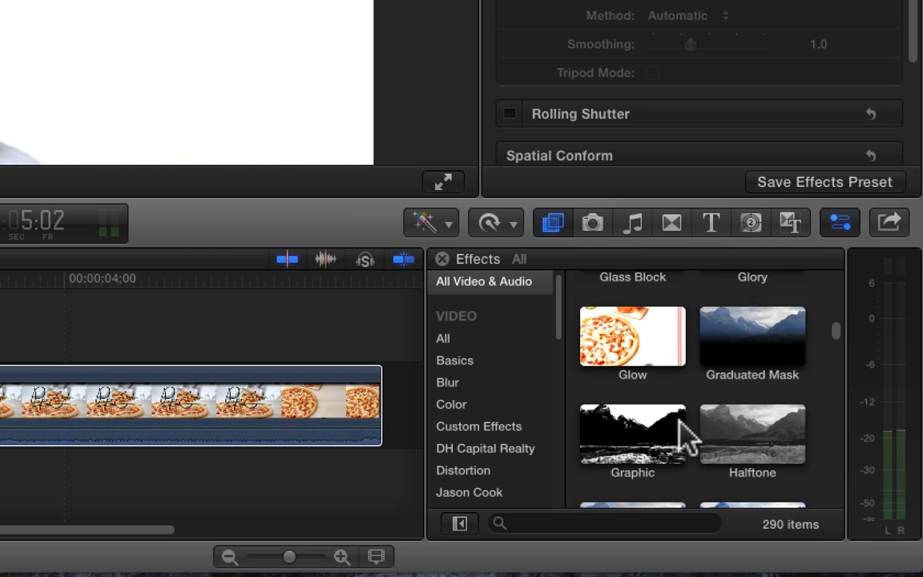
scroll(685, 436, "up", 3)
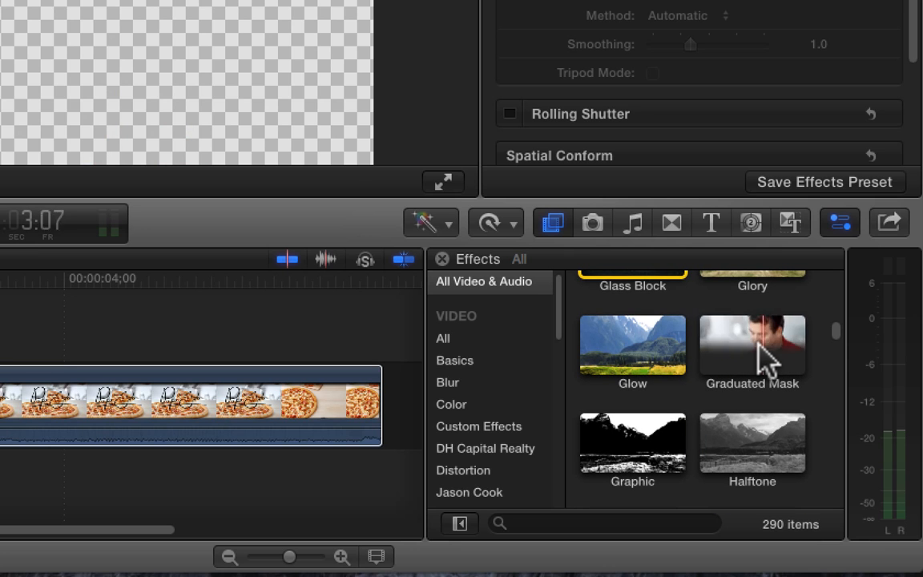